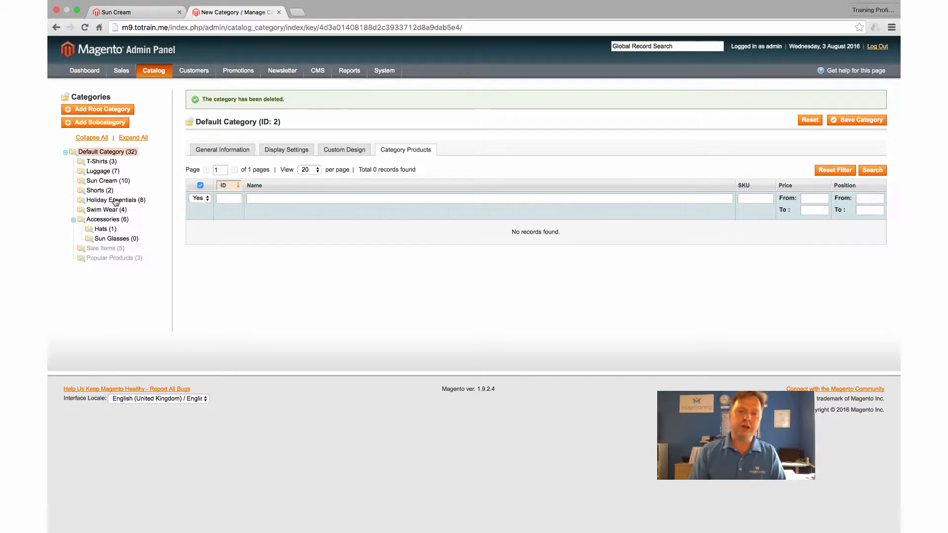
Start a new subcategory under Holiday Essentials, name it Beach and make it active.
left_click(115, 200)
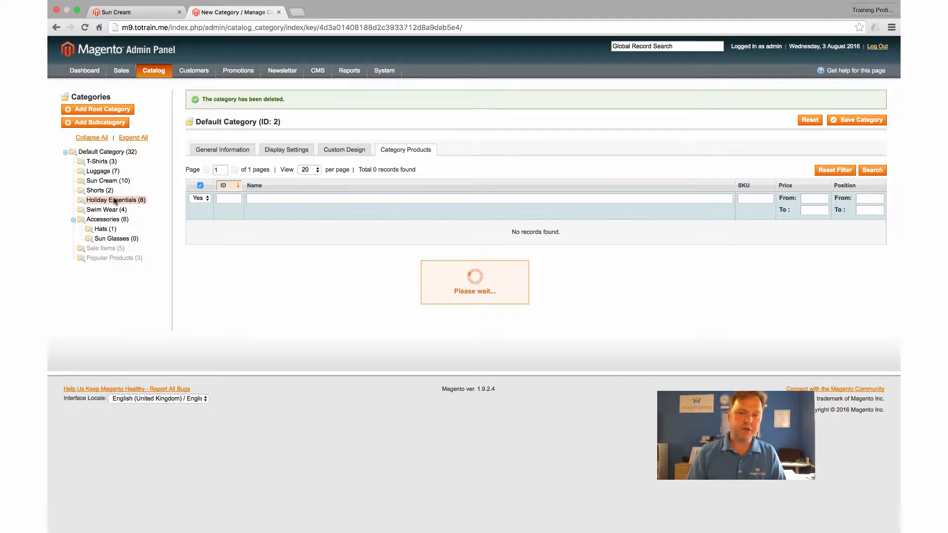
left_click(113, 123)
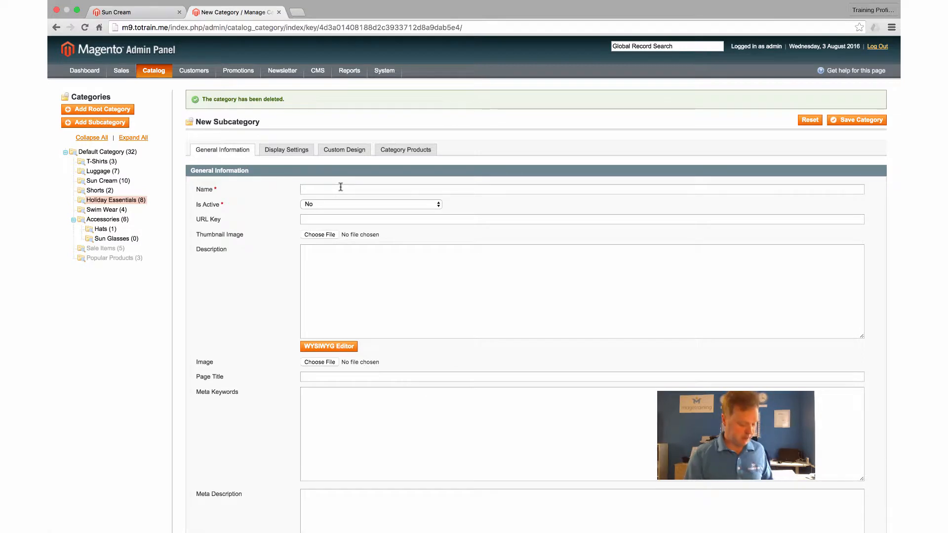
type("BNea")
key("BackSpace")
key("BackSpace")
key("BackSpace")
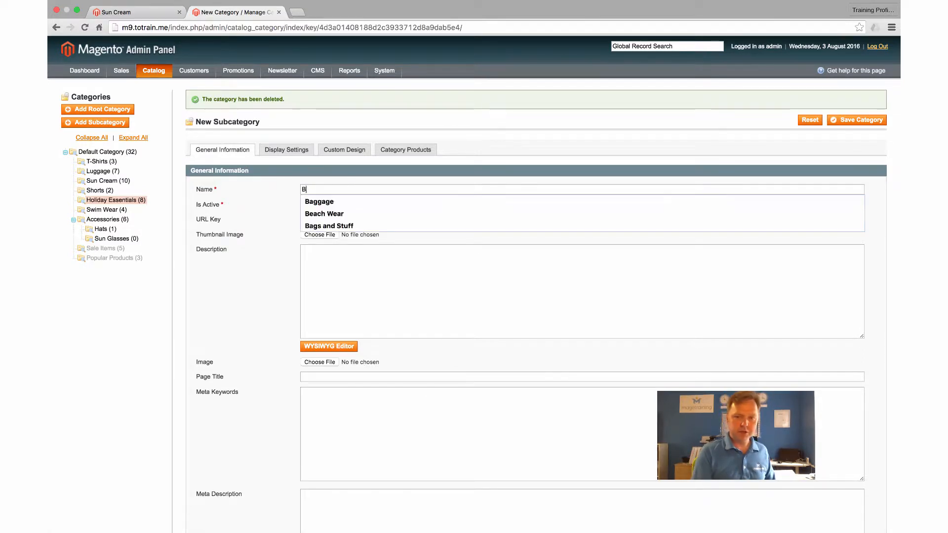
type("each")
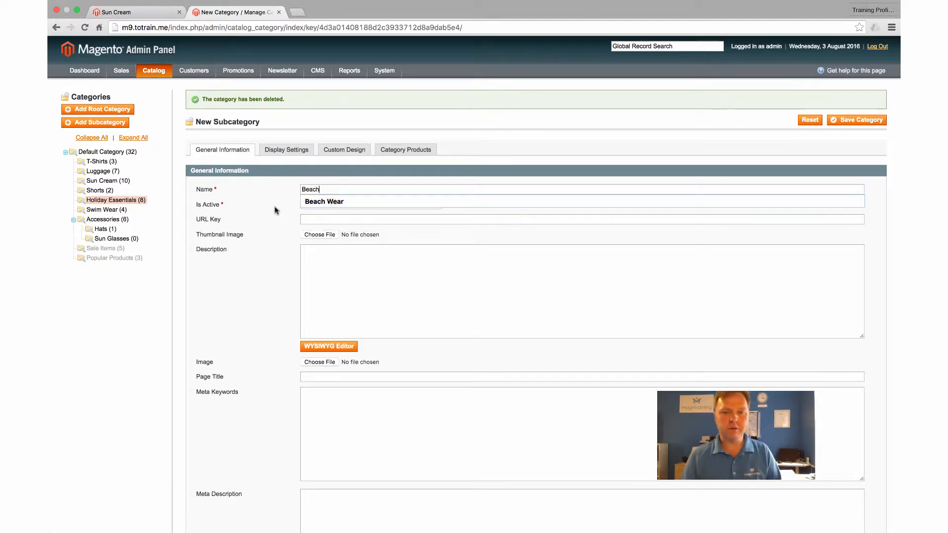
left_click(321, 204)
left_click(311, 195)
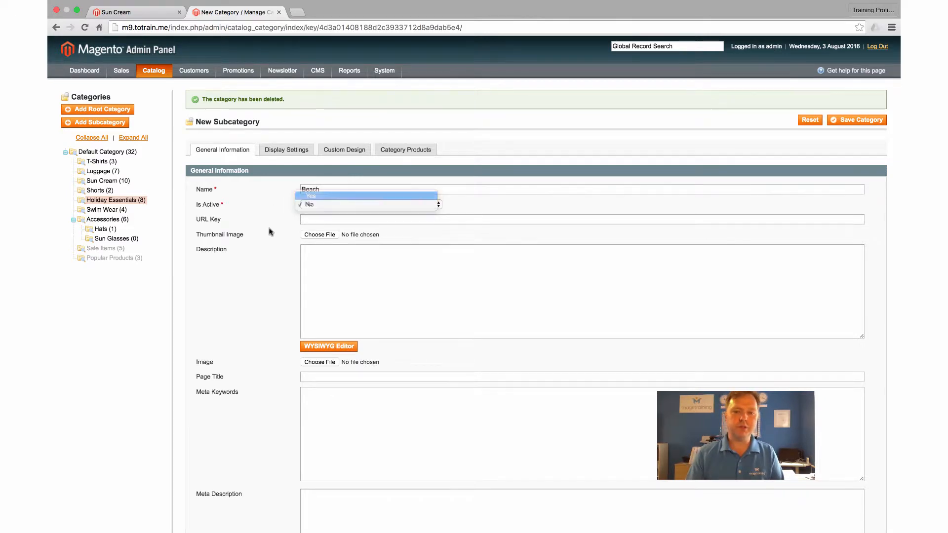
Review the new Beach subcategory's general information and product assignments, leaving them as they are, and save it.
scroll(269, 230, "down", 5)
scroll(268, 230, "up", 5)
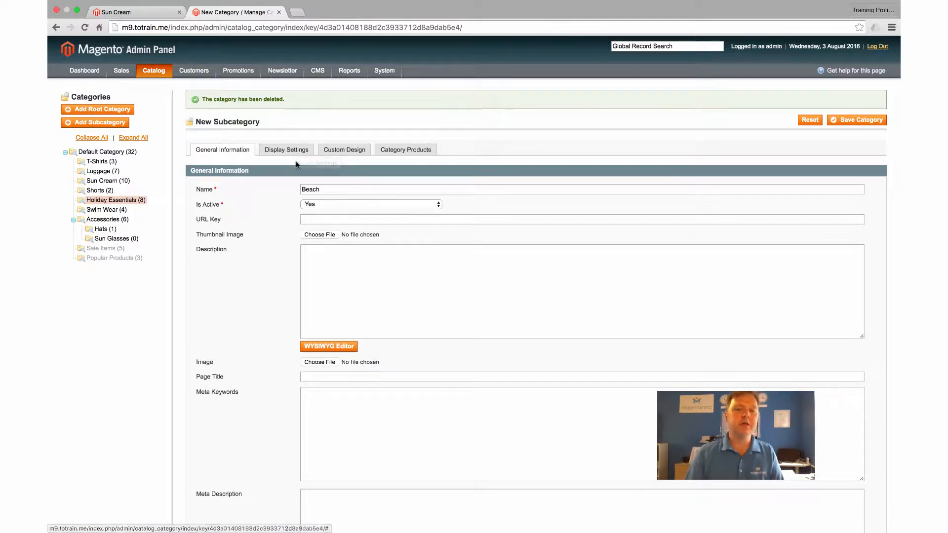
left_click(390, 150)
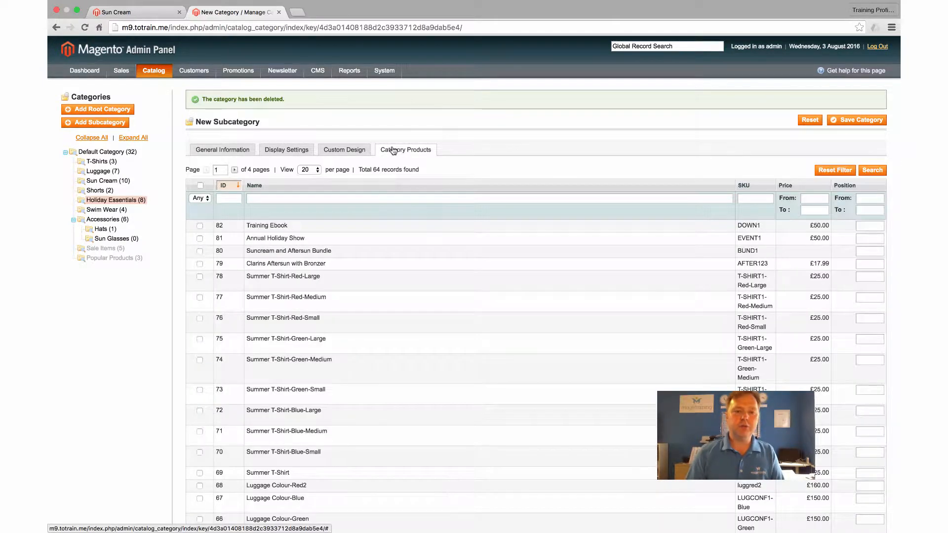
left_click(227, 152)
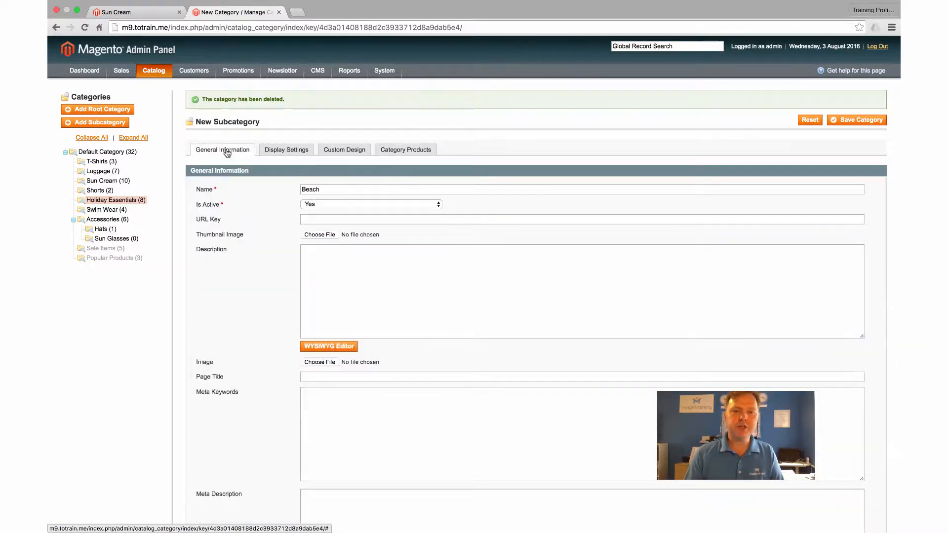
left_click(857, 120)
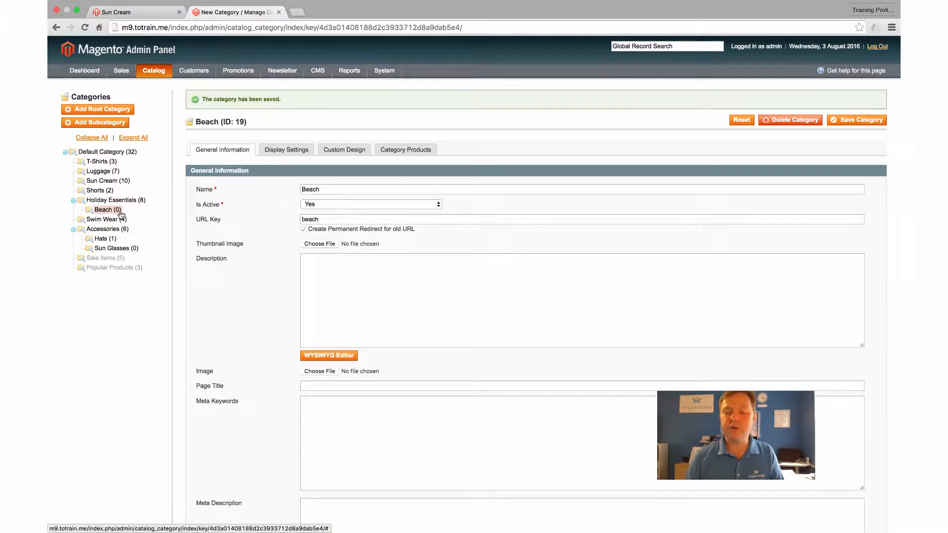
Create and save a second active subcategory named Fashion under Holiday Essentials.
left_click(115, 200)
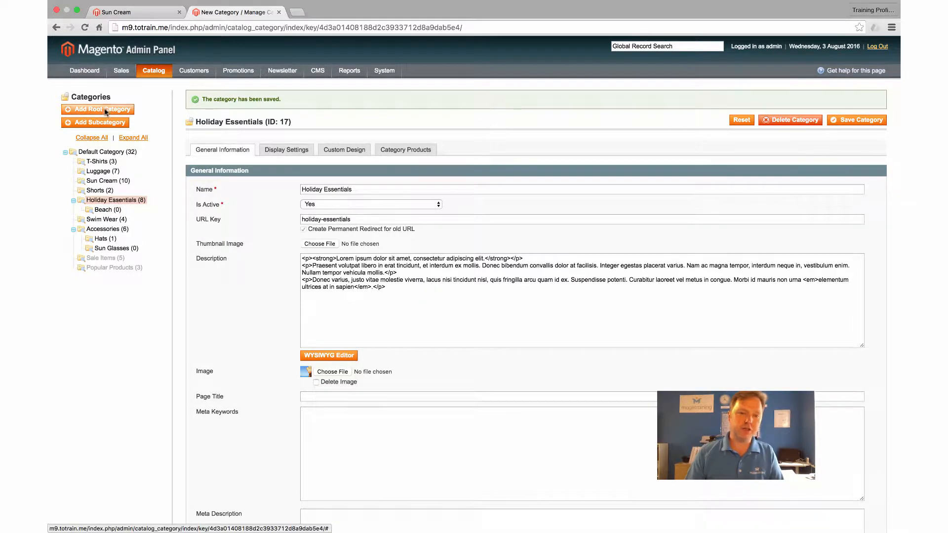
left_click(94, 124)
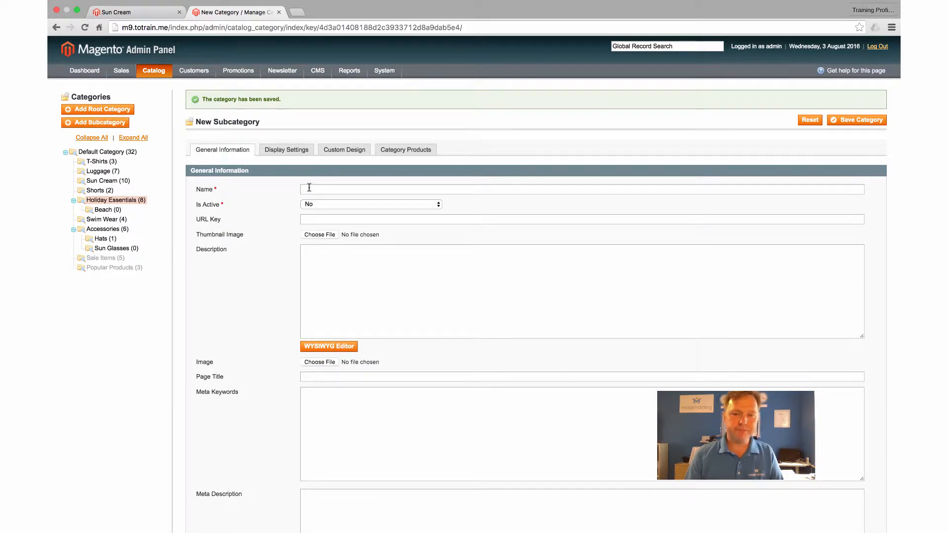
left_click(309, 188)
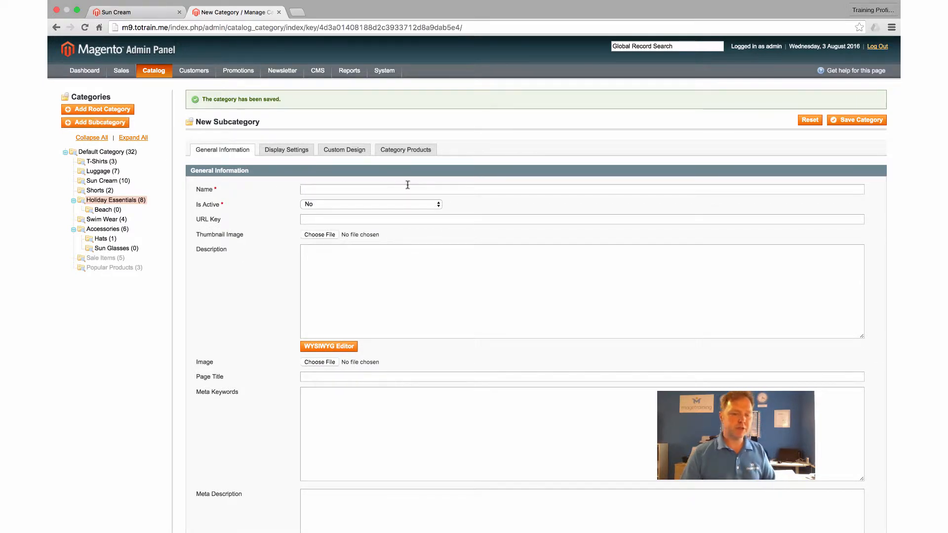
type("Fashion")
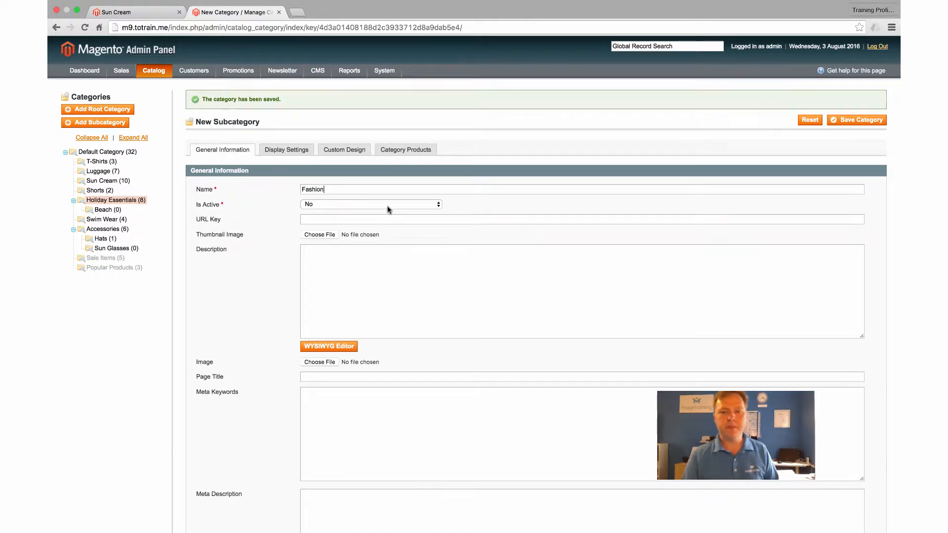
left_click(388, 207)
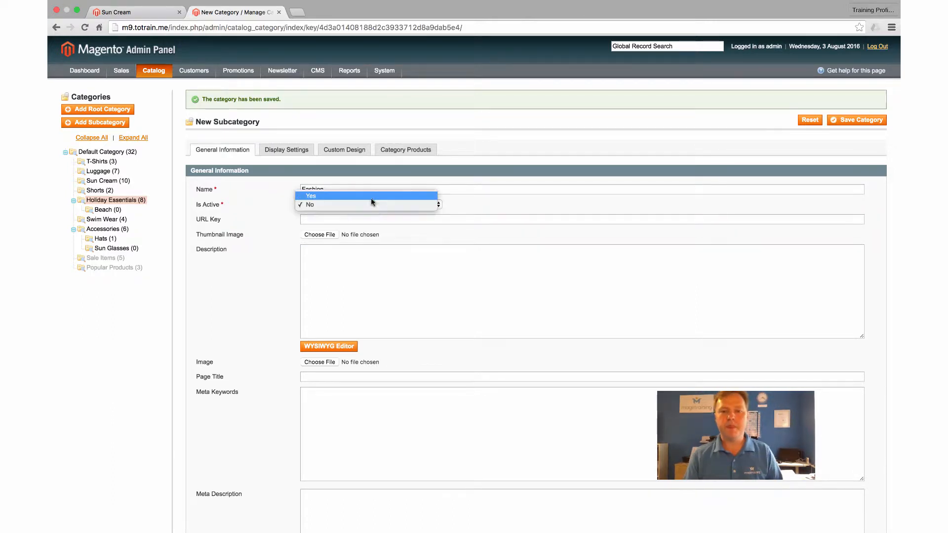
left_click(372, 197)
scroll(473, 212, "down", 5)
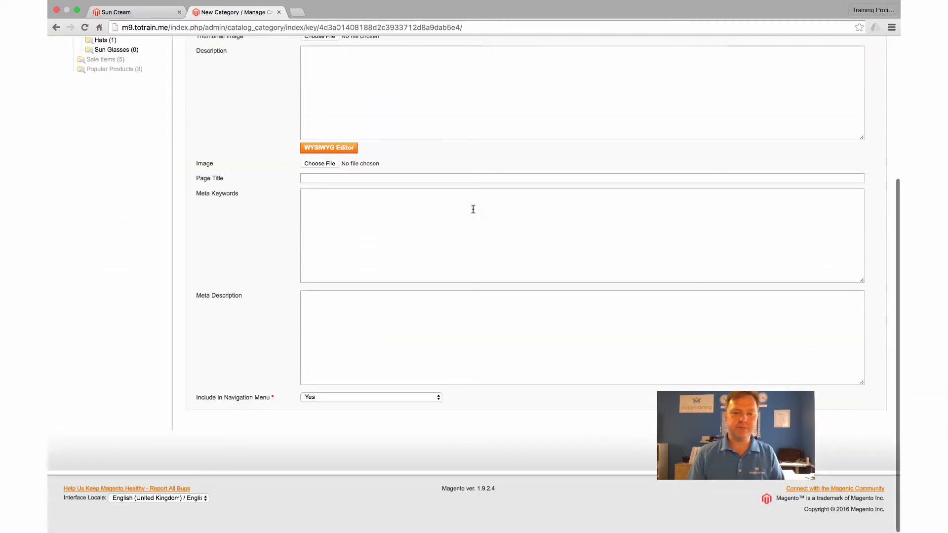
scroll(298, 403, "up", 5)
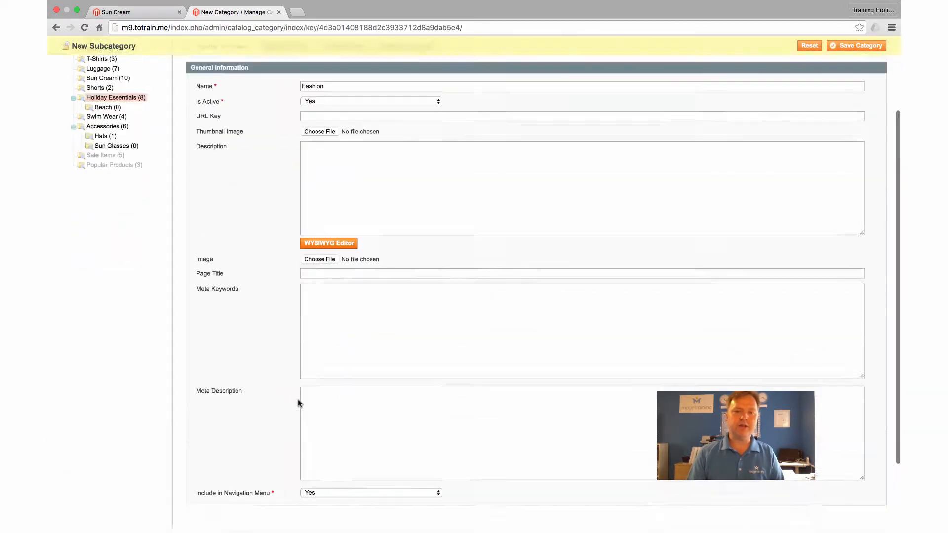
left_click(840, 120)
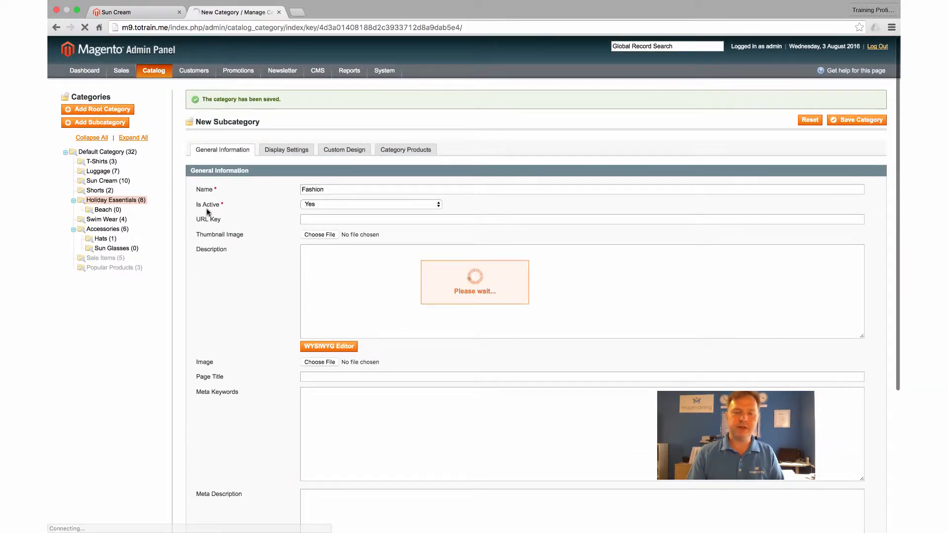
Unassign all products from the Holiday Essentials category, from Training Ebook to Twister Beach Towel, and save the category.
left_click(123, 202)
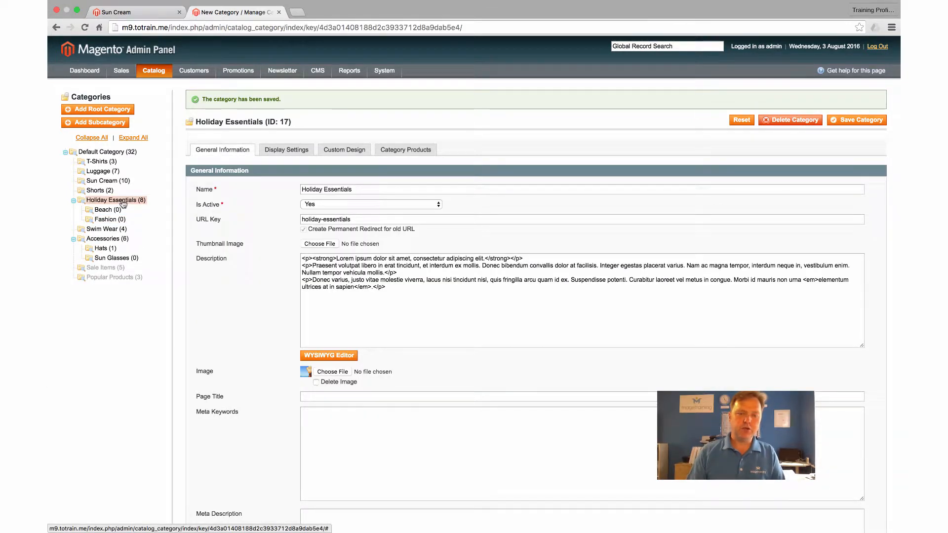
left_click(394, 153)
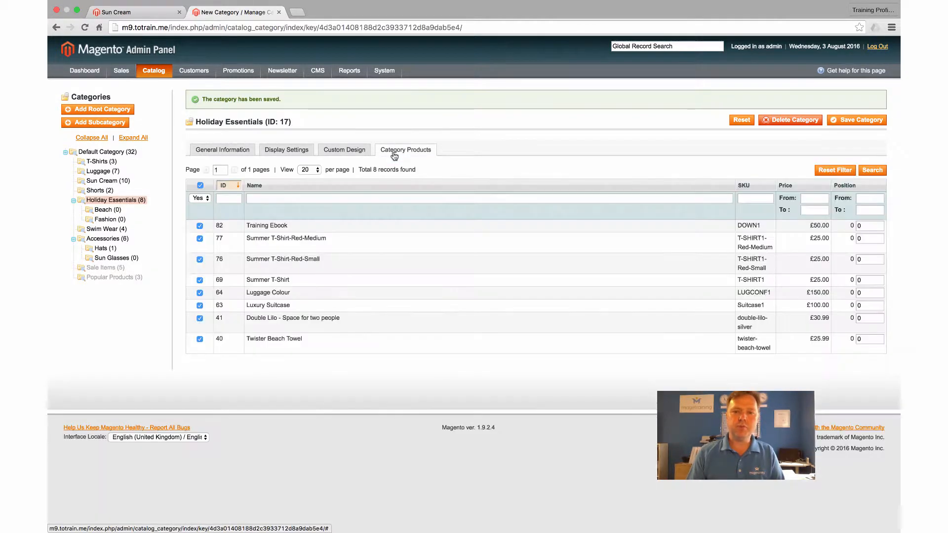
left_click(200, 226)
left_click(200, 239)
left_click(199, 259)
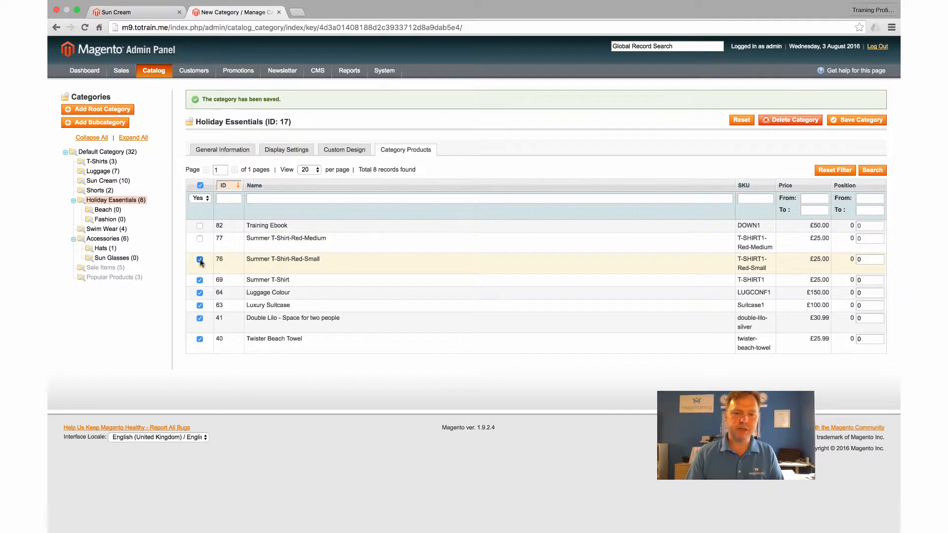
left_click(200, 280)
left_click(200, 293)
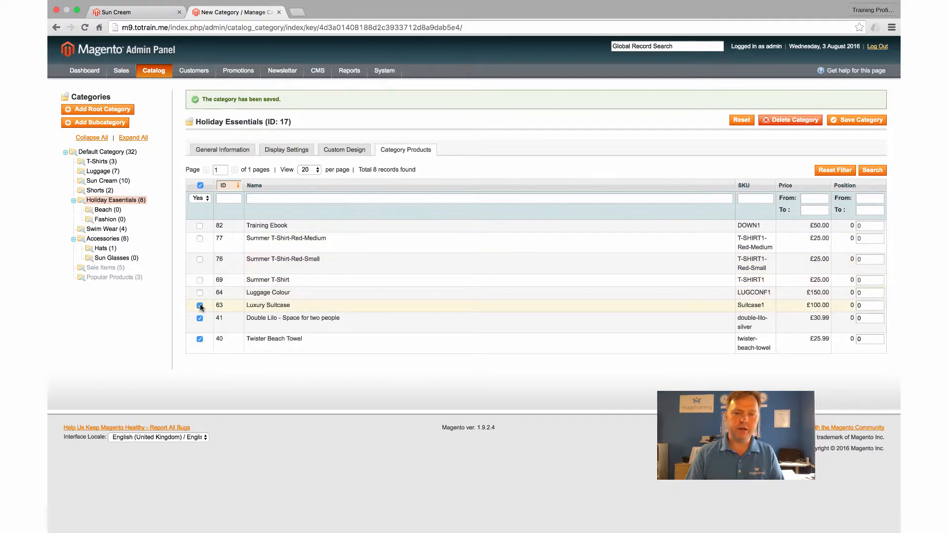
left_click(200, 306)
left_click(199, 319)
left_click(200, 339)
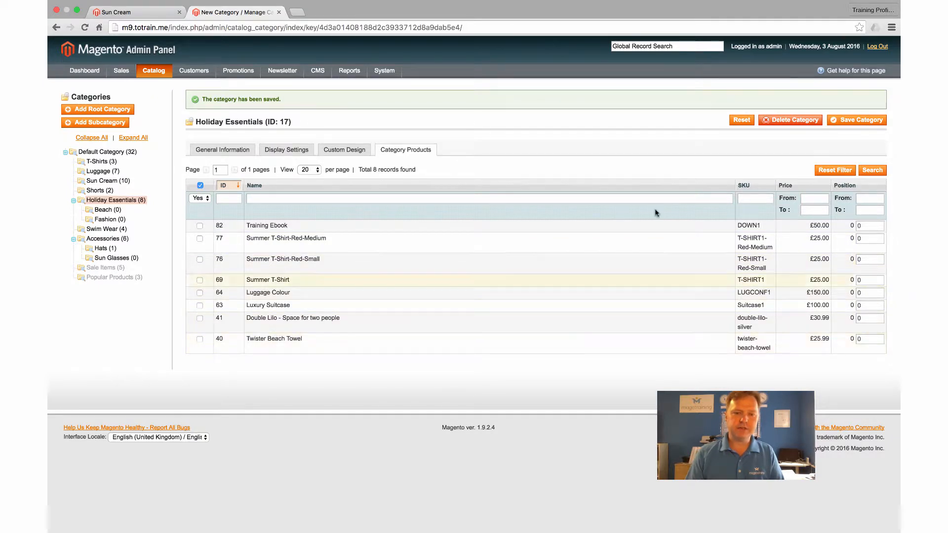
left_click(848, 120)
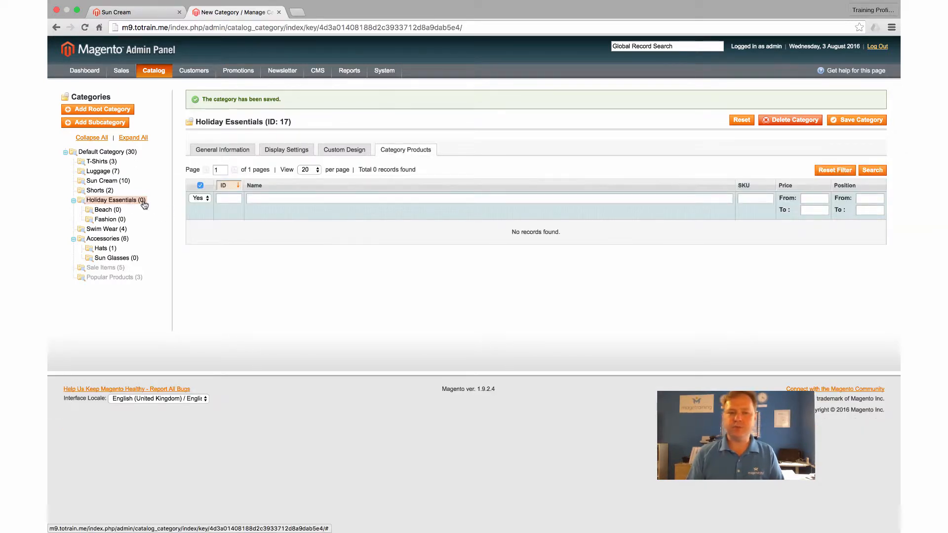
Clear the filter on the Beach category's product list and increase the number of products shown per page.
left_click(106, 211)
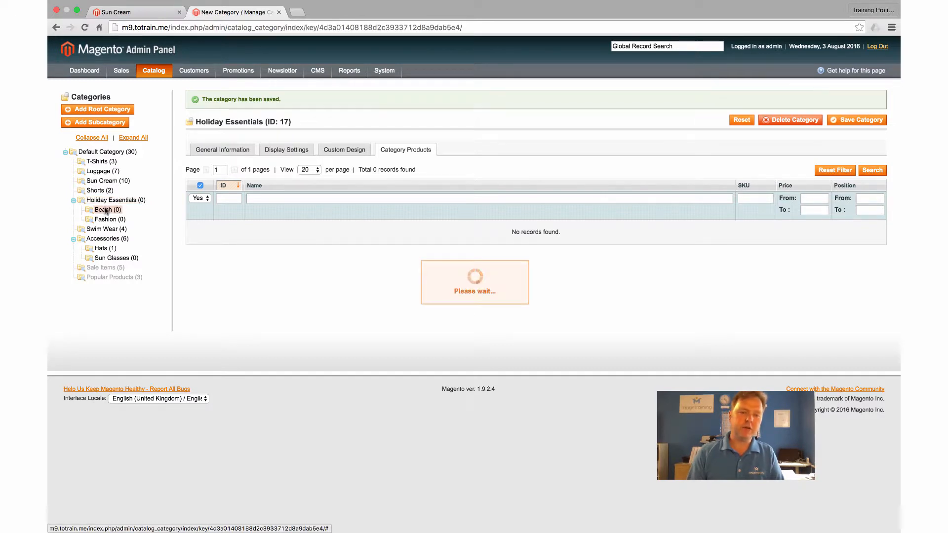
left_click(835, 170)
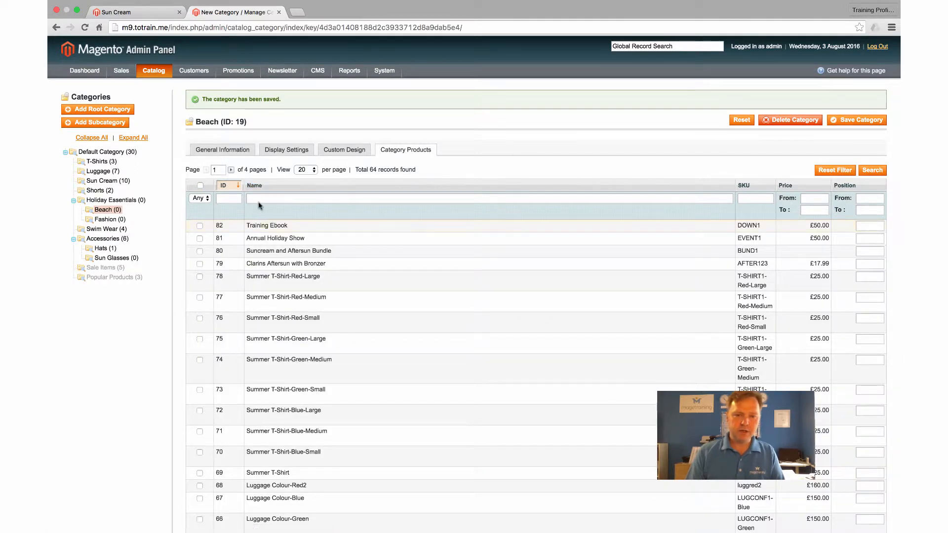
scroll(344, 213, "down", 1)
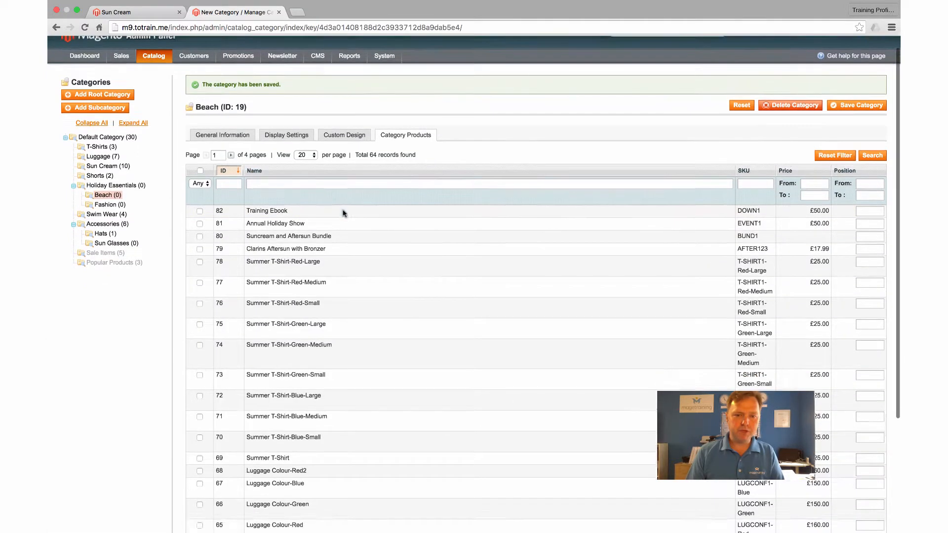
scroll(344, 213, "up", 1)
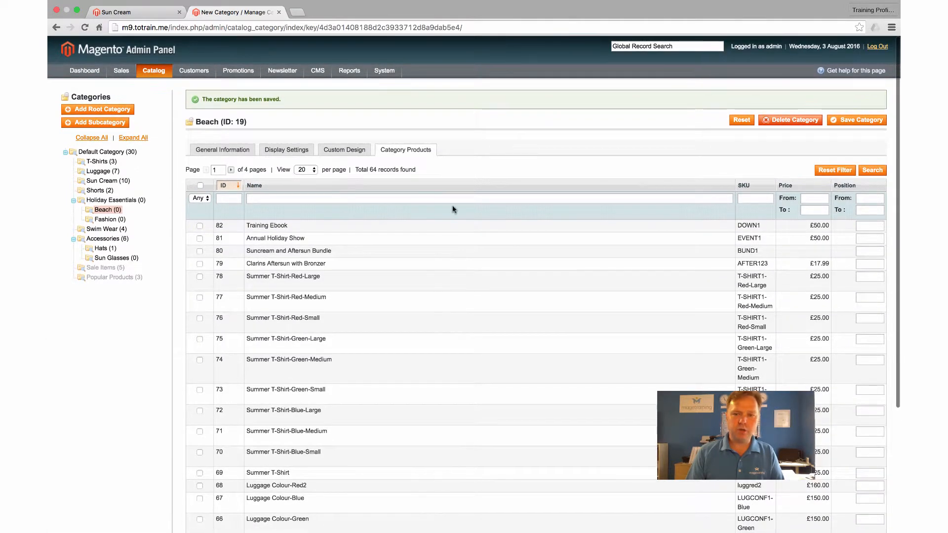
left_click(307, 170)
left_click(305, 195)
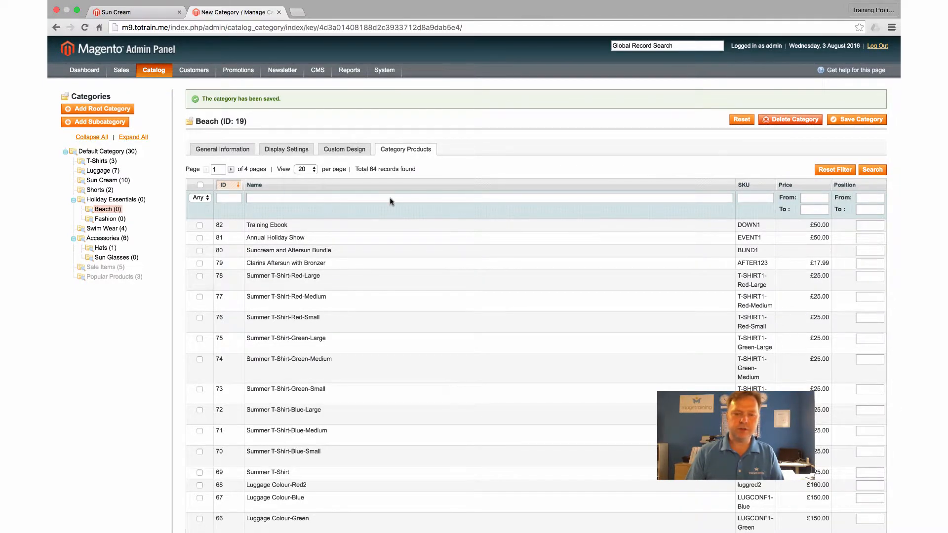
Assign Blue Tropical Print Board Shorts, Black bikini with gold sequin swirls and Multi Coloured Tropical Print Swimming Costume (the products without size suffixes) to Beach.
scroll(367, 253, "down", 1)
scroll(367, 253, "down", 15)
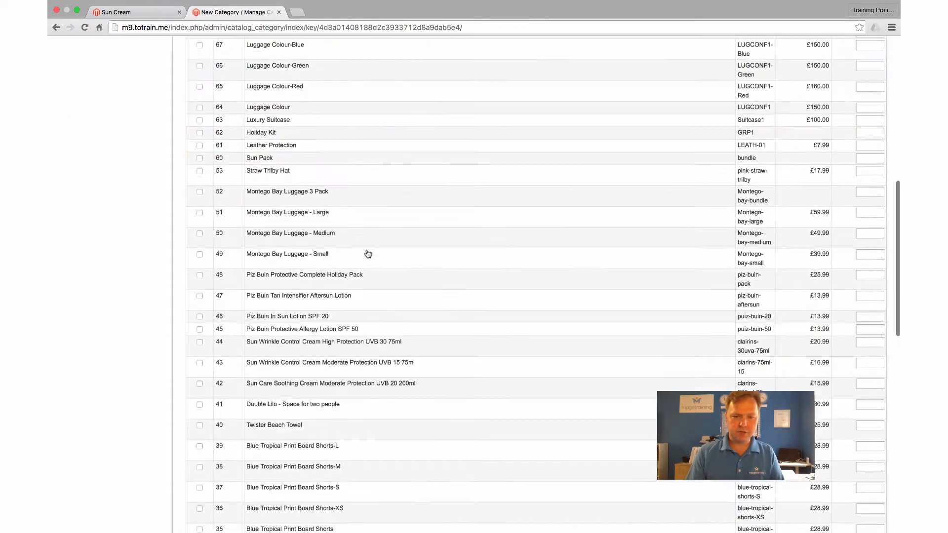
scroll(367, 253, "down", 2)
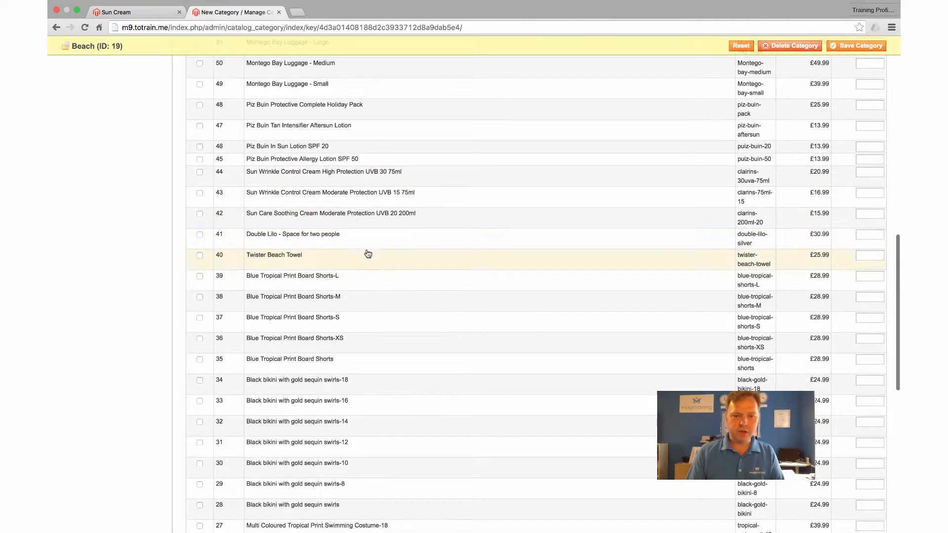
left_click(199, 360)
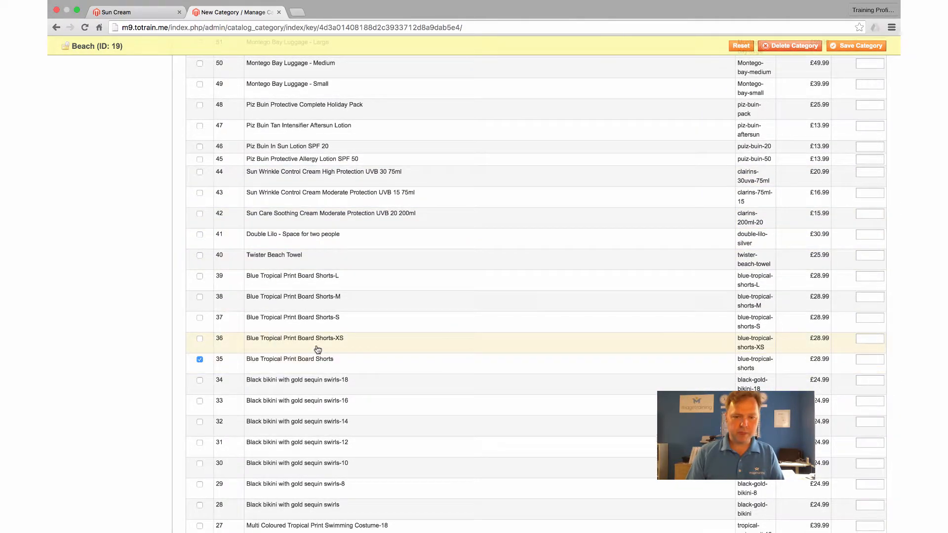
scroll(308, 372, "down", 4)
left_click(199, 430)
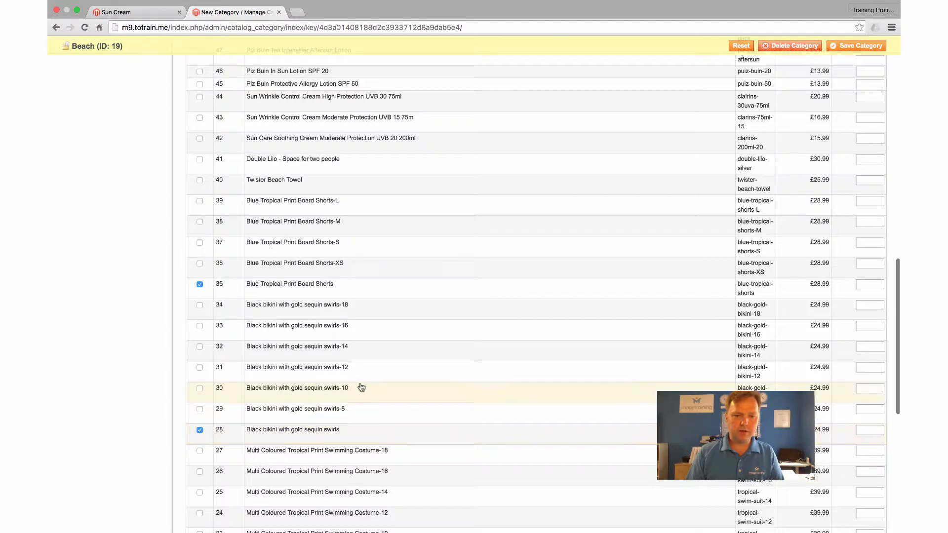
scroll(362, 387, "down", 8)
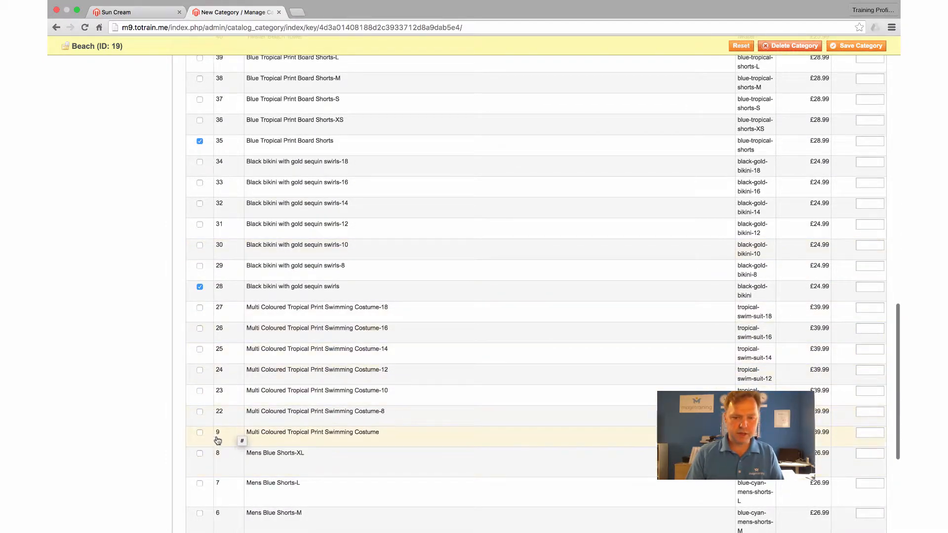
left_click(217, 440)
scroll(227, 438, "down", 10)
Add both Sun Wrinkle Control Creams, Piz Buin Protective Allergy Lotion SPF 50 and Piz Buin In Sun Lotion SPF 20 to Beach and save the category.
scroll(285, 438, "up", 18)
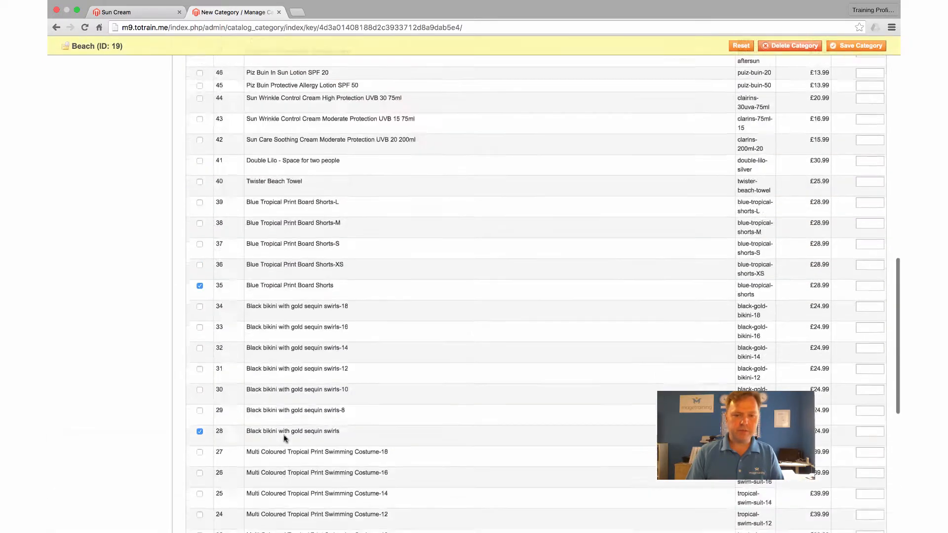
scroll(285, 439, "up", 4)
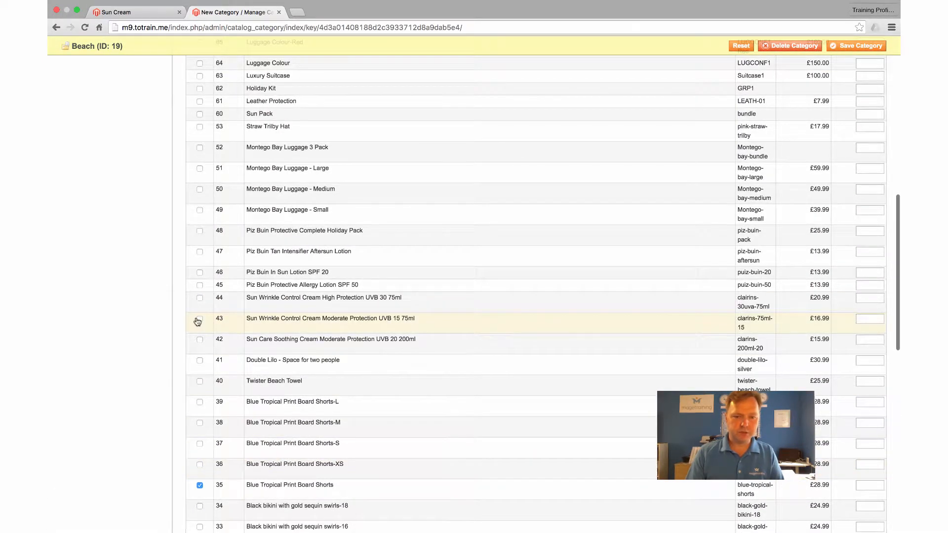
left_click(199, 320)
left_click(199, 297)
left_click(200, 285)
left_click(200, 272)
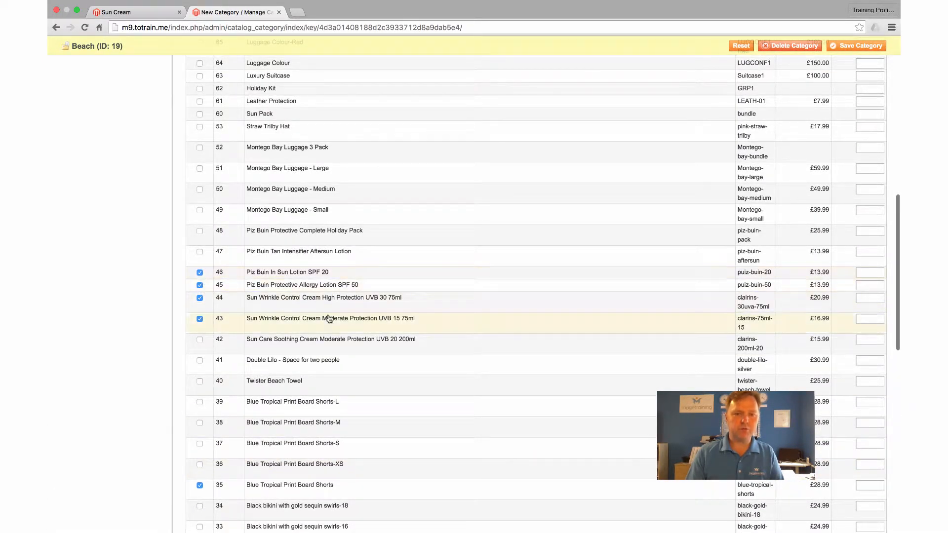
scroll(331, 316, "up", 8)
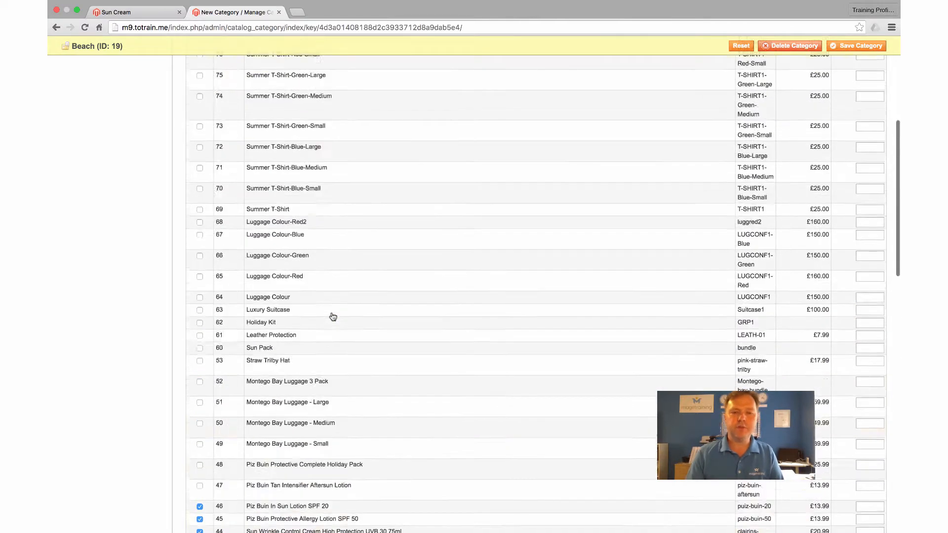
scroll(475, 312, "up", 3)
left_click(858, 120)
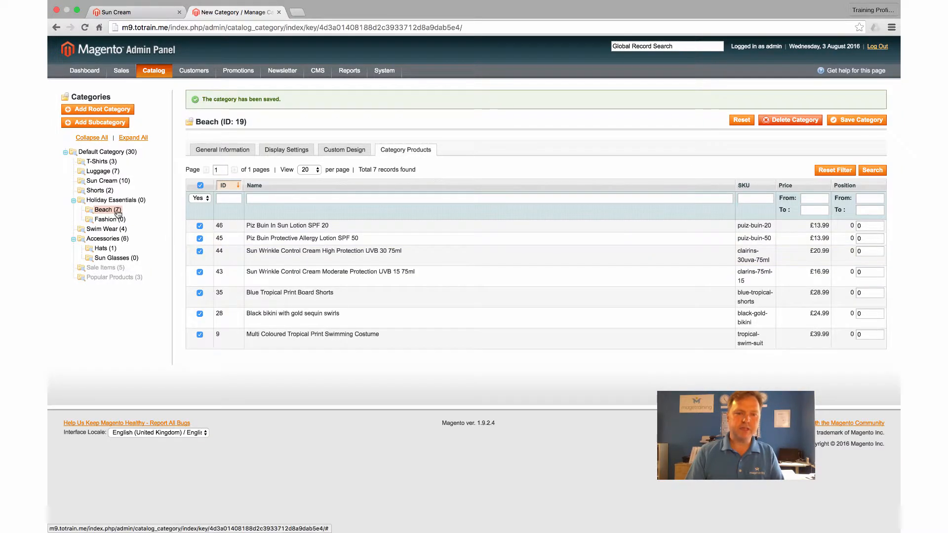
Open the Fashion subcategory, clear its product list filter and show 100 products per page.
left_click(110, 220)
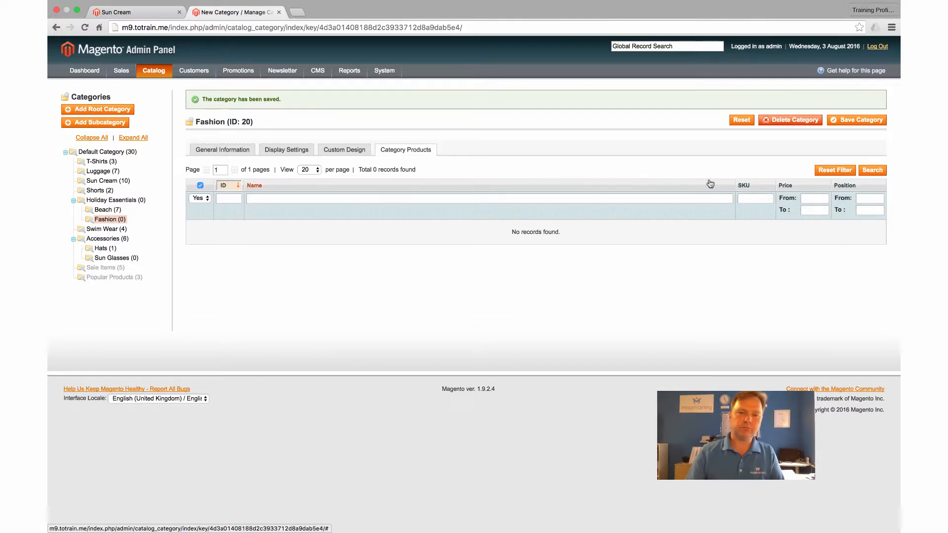
left_click(836, 171)
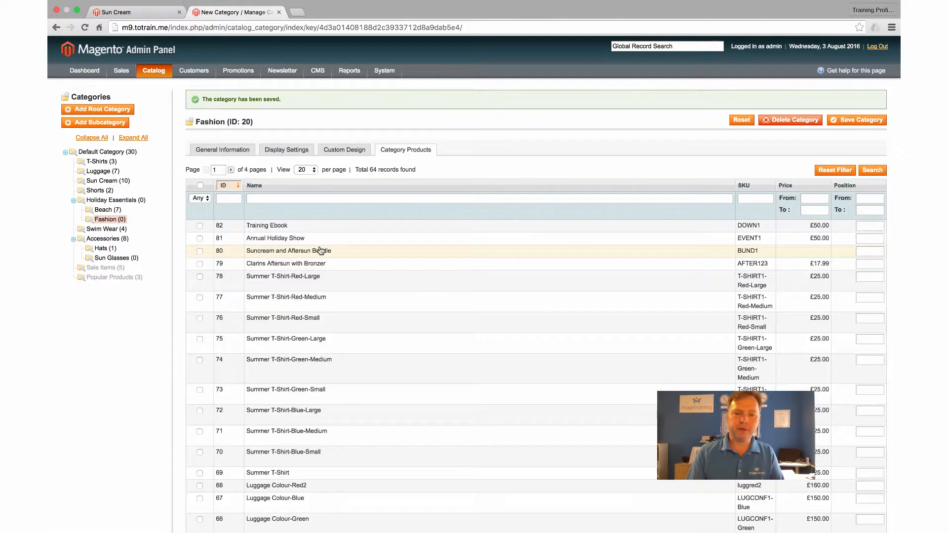
scroll(306, 301, "down", 5)
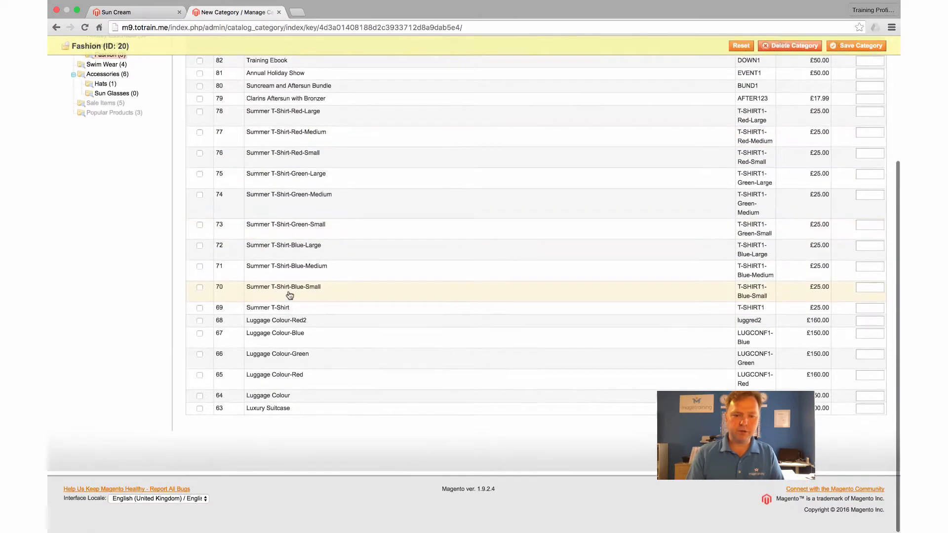
scroll(290, 295, "up", 5)
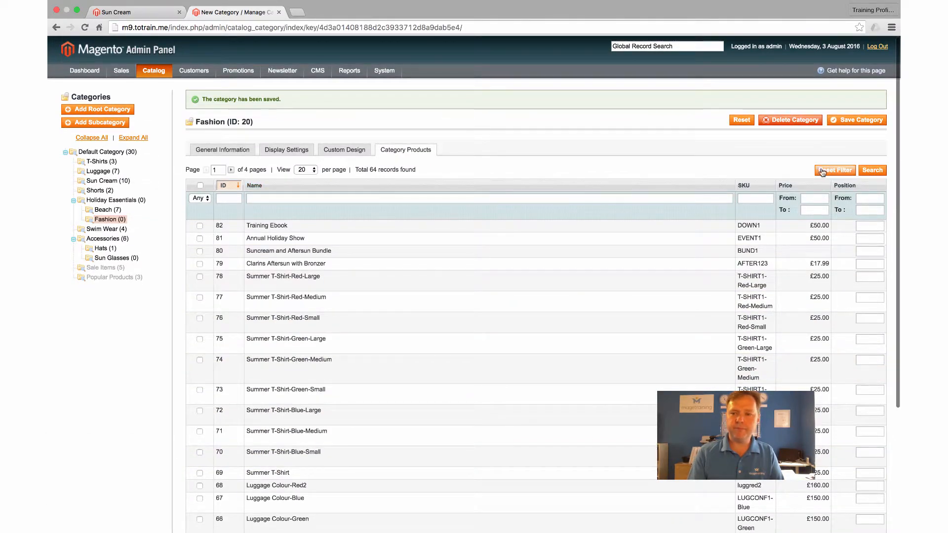
left_click(823, 171)
left_click(306, 170)
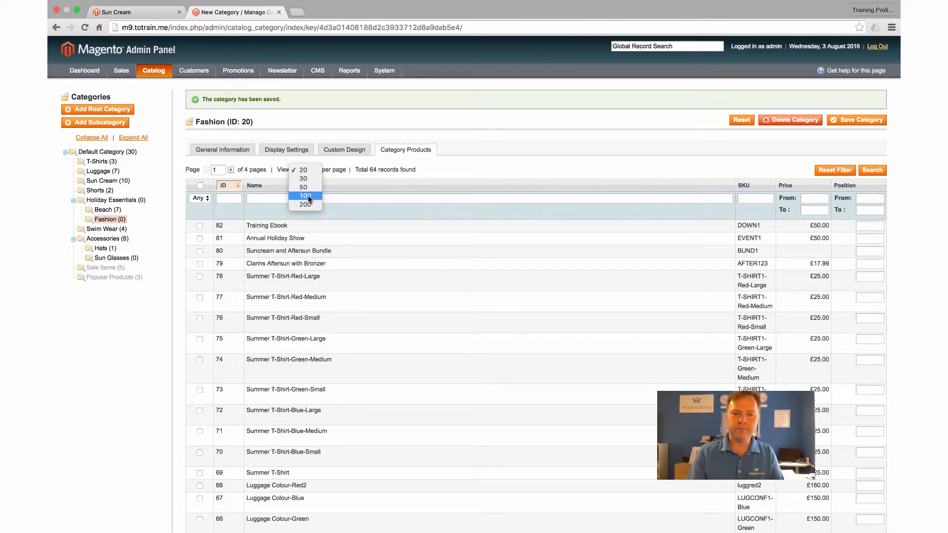
left_click(310, 198)
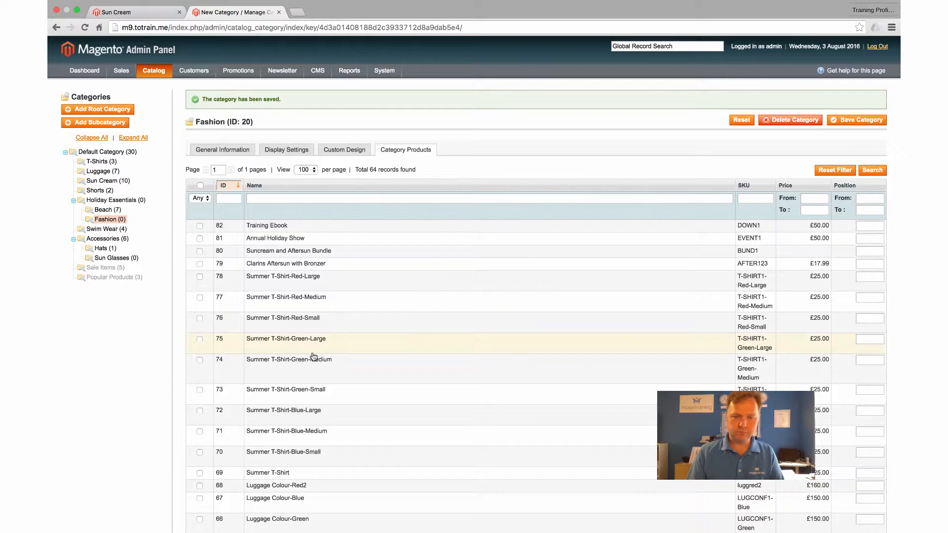
Assign Mens Blue Shorts, Straw Trilby Hat and Summer T-Shirt, the products without size suffixes, to the Fashion category and save it.
scroll(314, 357, "down", 9)
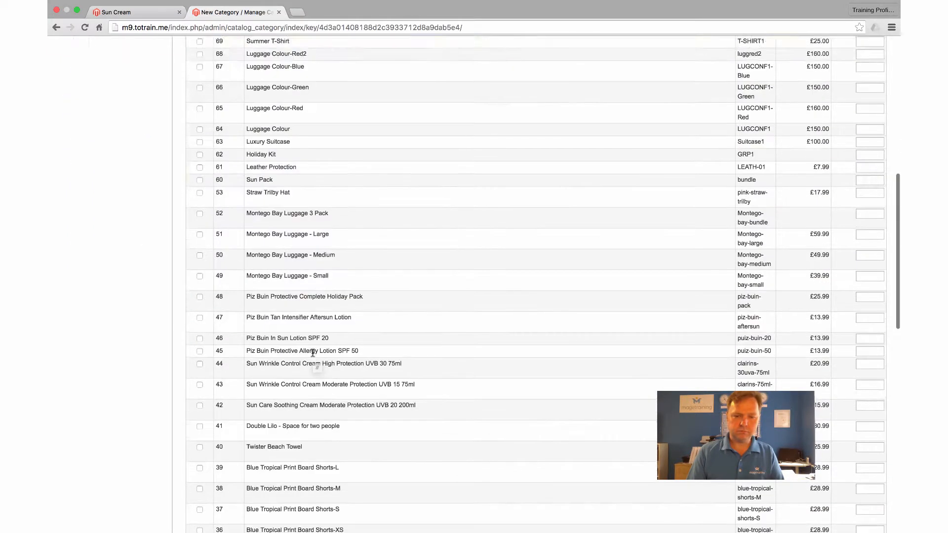
scroll(312, 353, "down", 3)
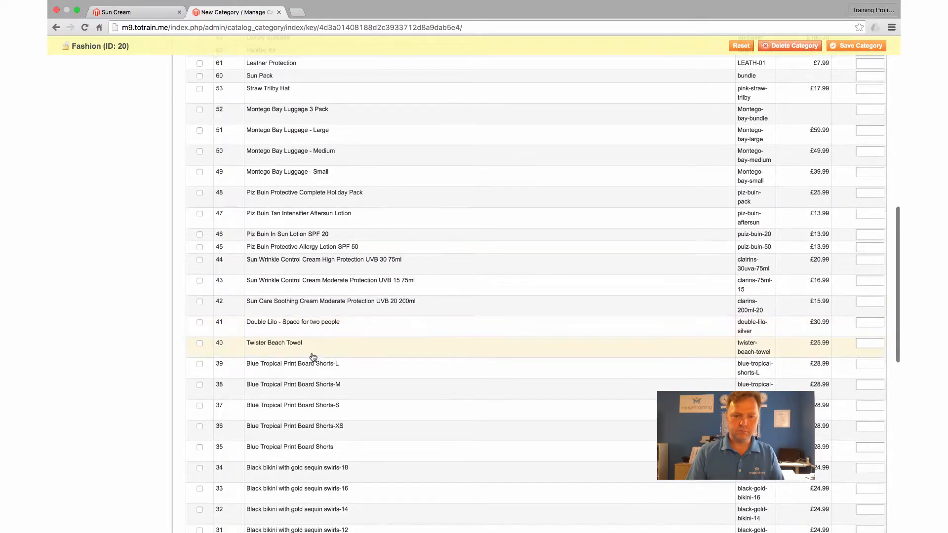
scroll(242, 326, "down", 3)
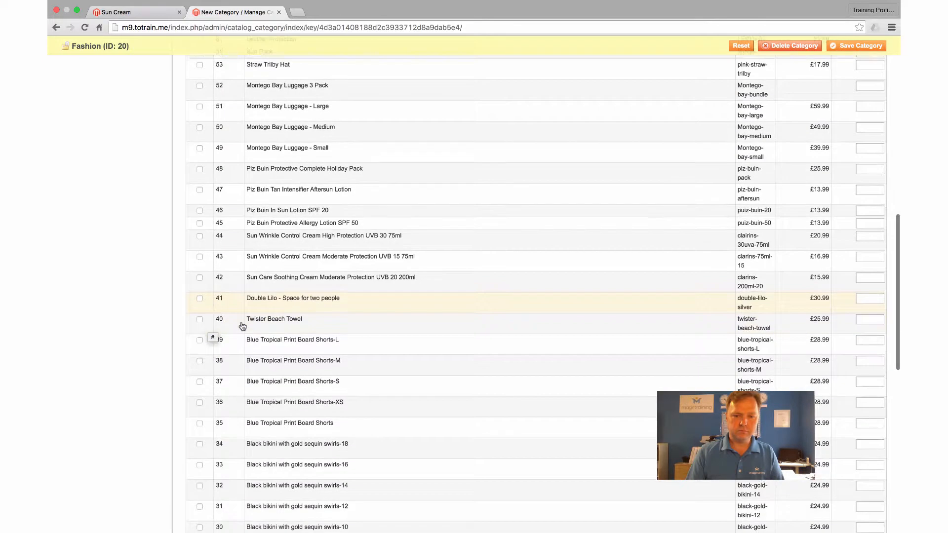
scroll(242, 326, "down", 9)
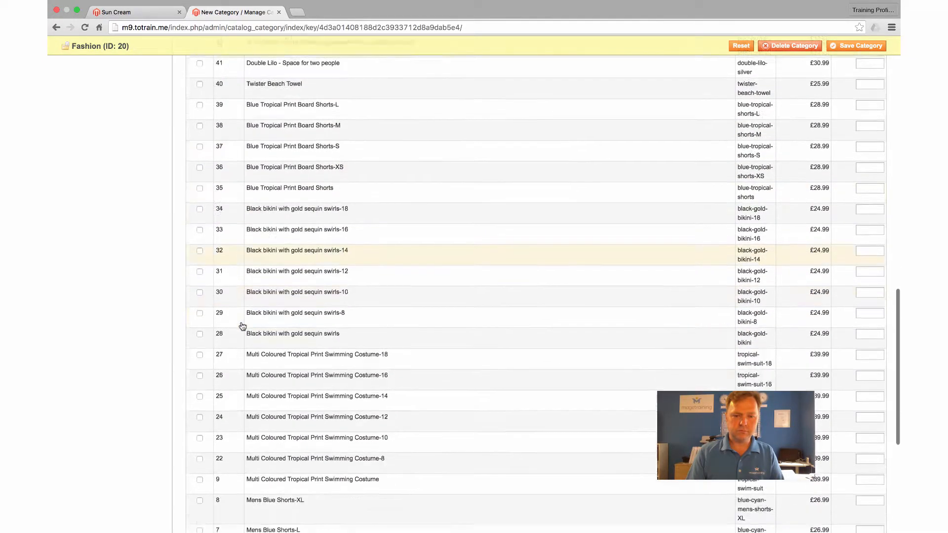
scroll(242, 326, "down", 4)
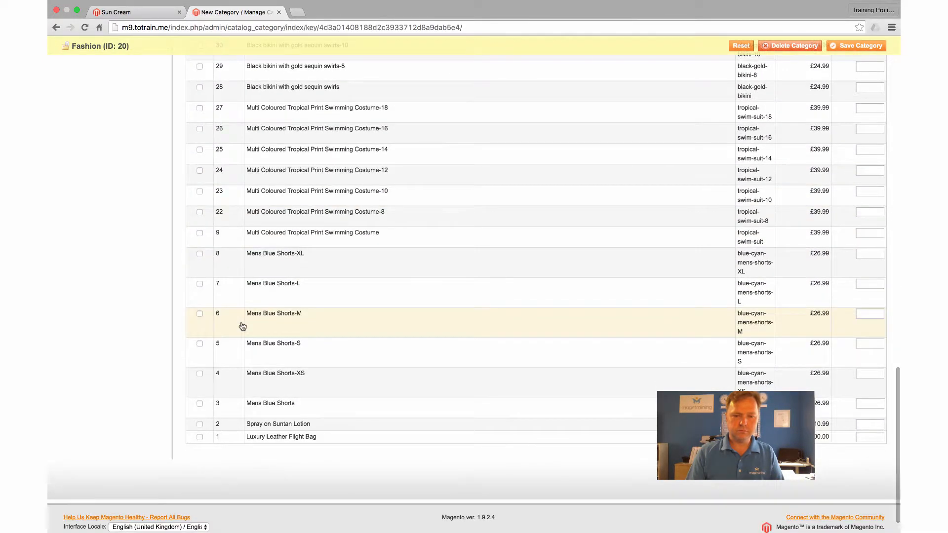
left_click(206, 405)
scroll(233, 343, "up", 16)
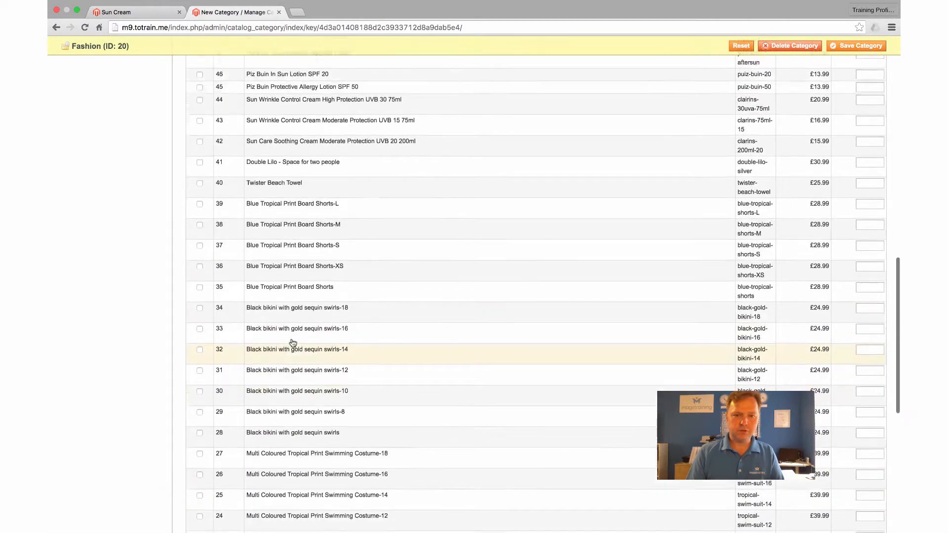
scroll(293, 343, "up", 5)
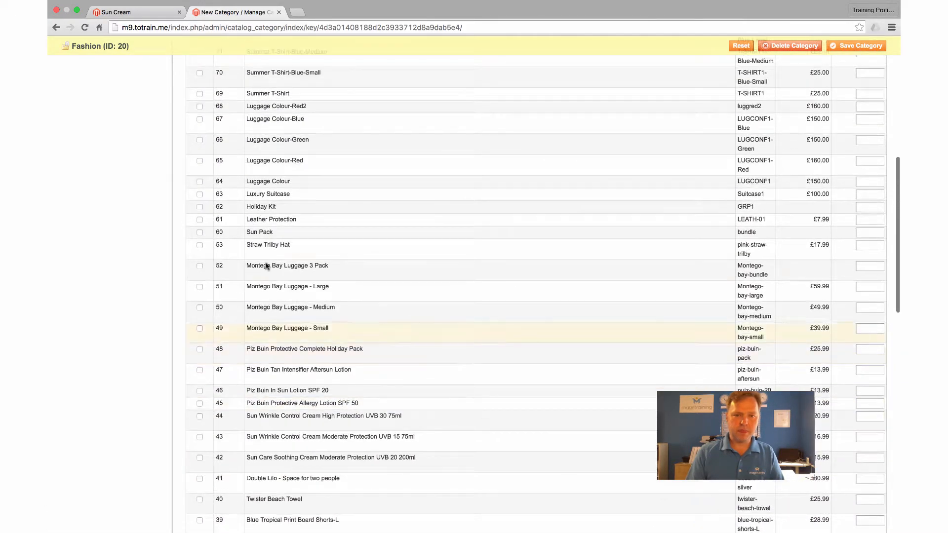
left_click(201, 246)
scroll(393, 265, "up", 6)
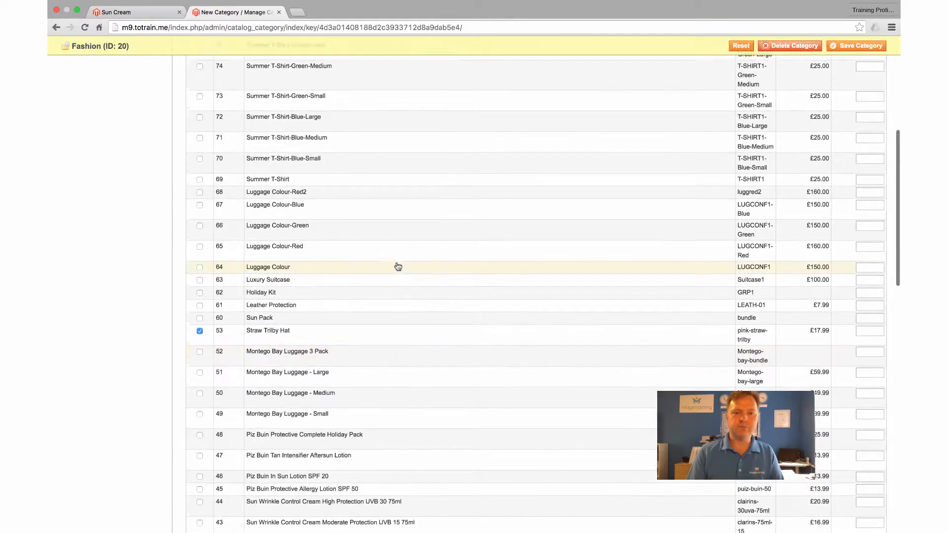
left_click(199, 284)
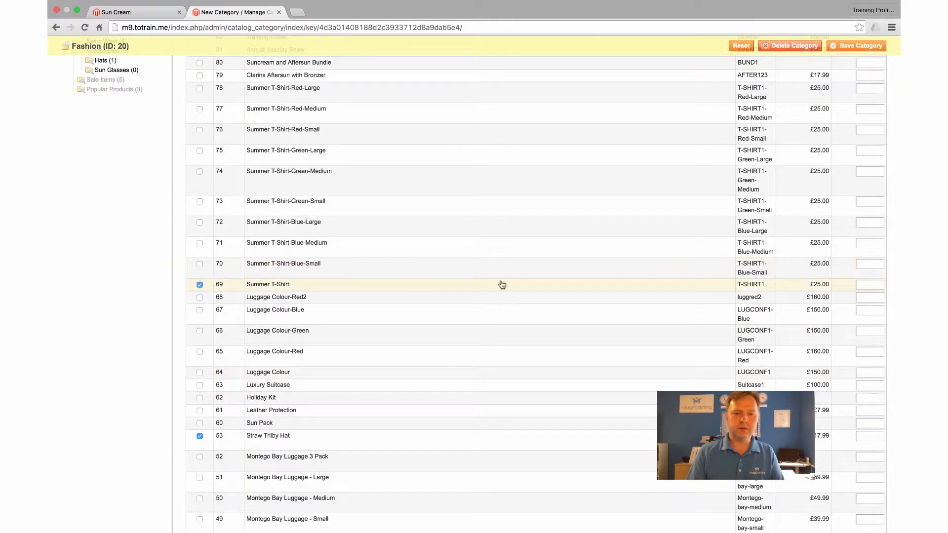
left_click(845, 46)
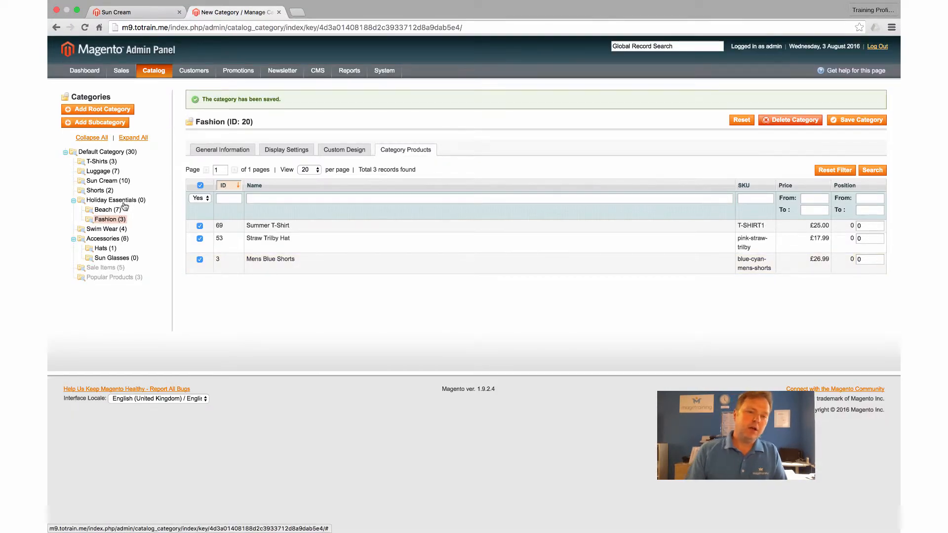
Reload the storefront and check the Beach subcategory page under Holiday Essentials, including its URL path.
left_click(123, 12)
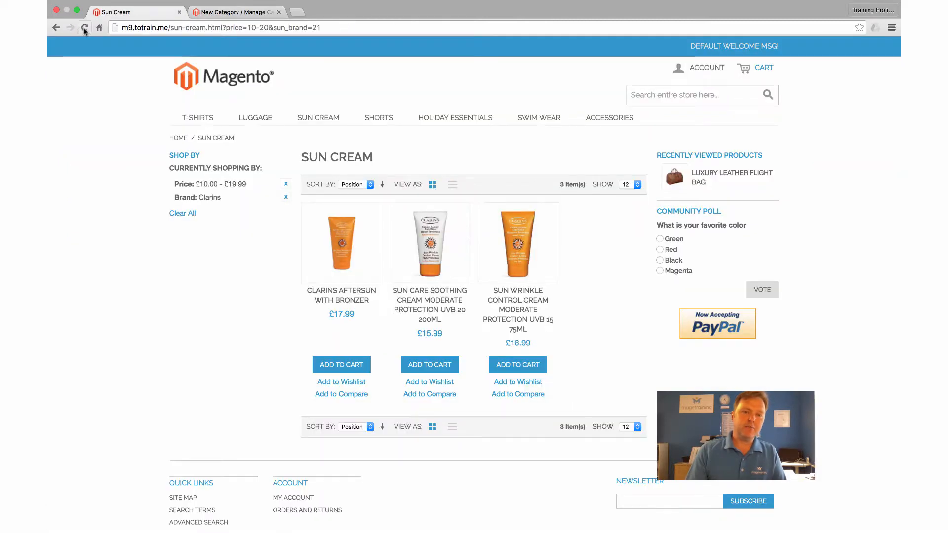
left_click(85, 27)
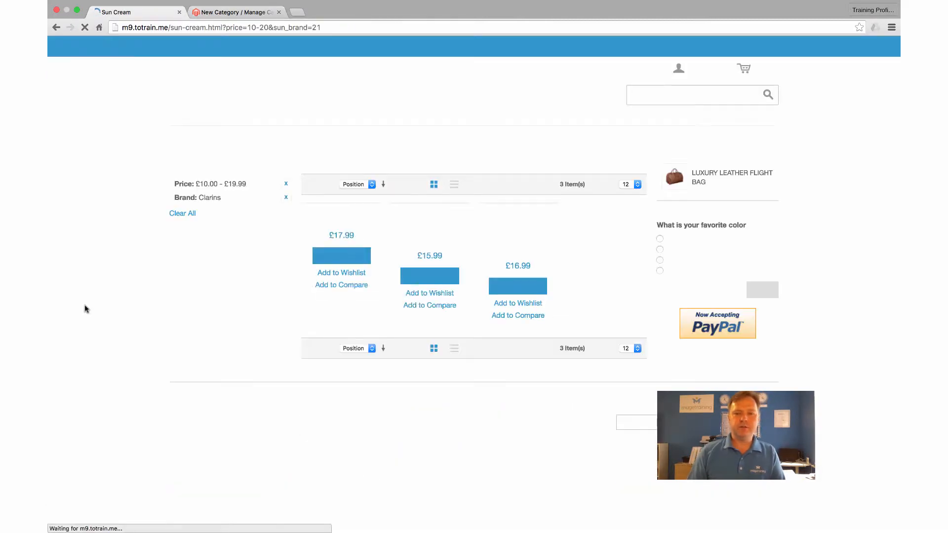
left_click(445, 120)
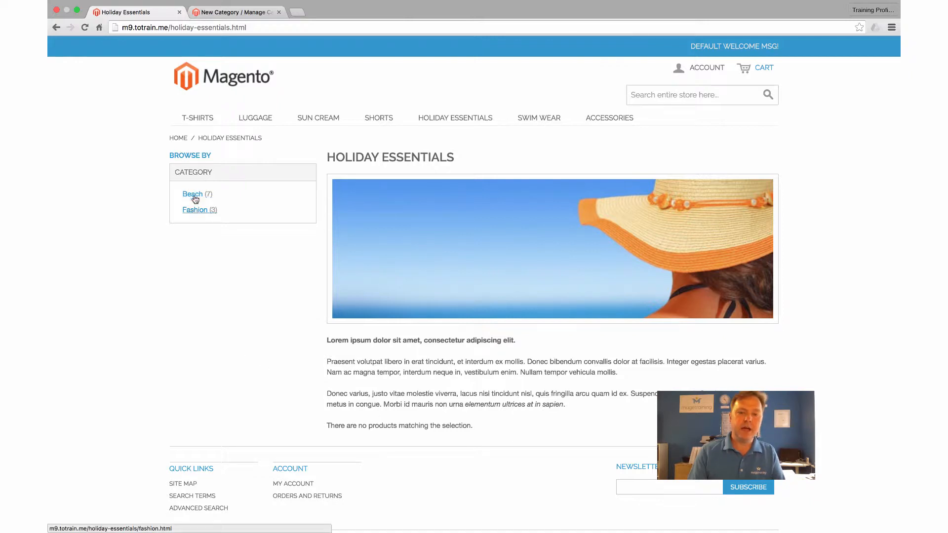
mouse_move(474, 128)
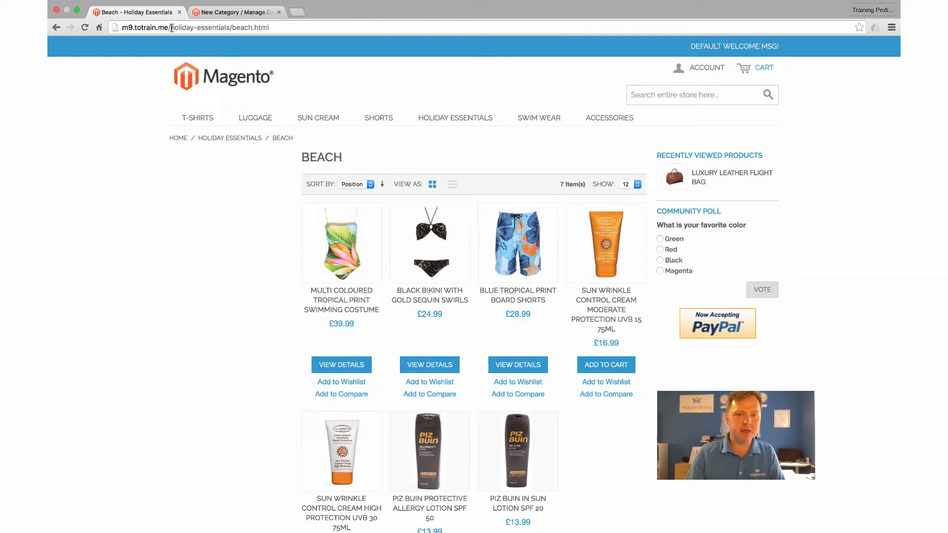
left_click_drag(172, 28, 249, 30)
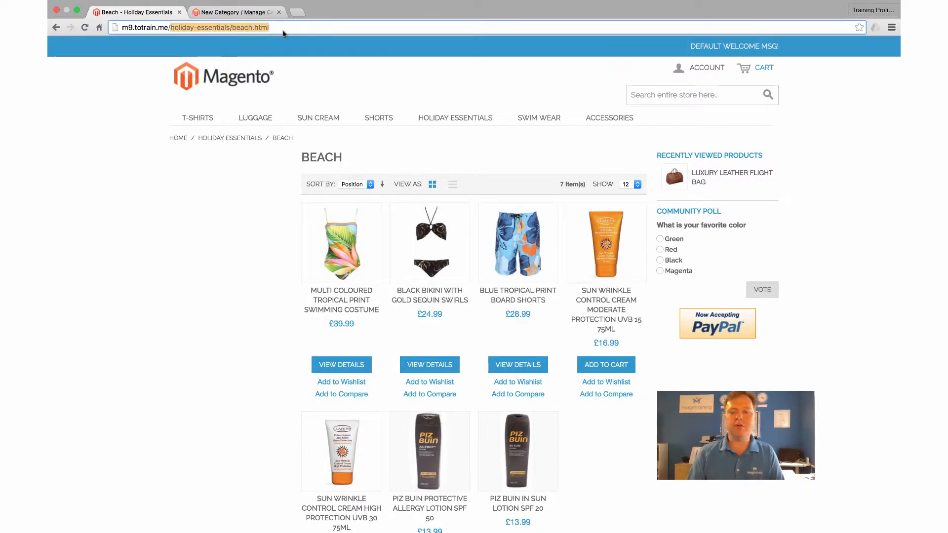
View the Fashion subcategory page through Holiday Essentials on the storefront, and return to the Magento admin category management.
left_click(238, 139)
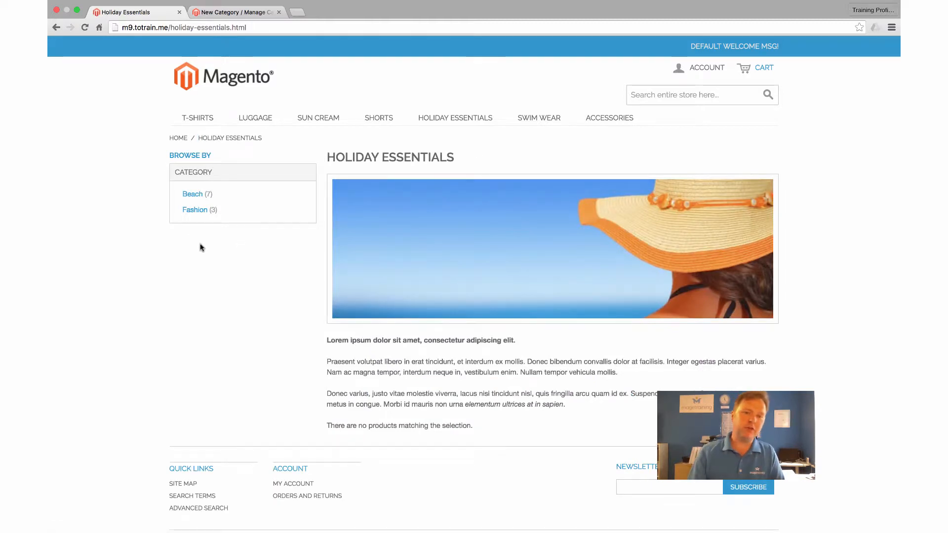
left_click(194, 210)
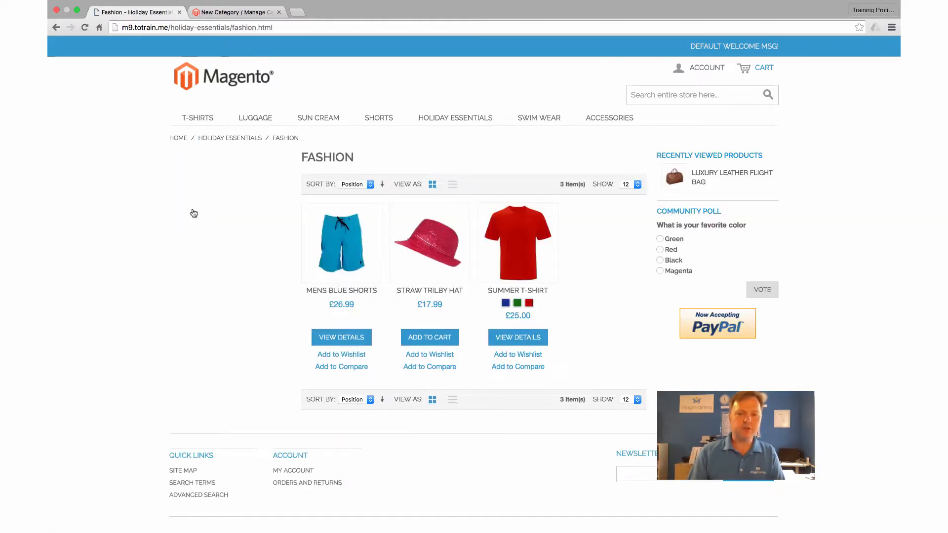
mouse_move(206, 5)
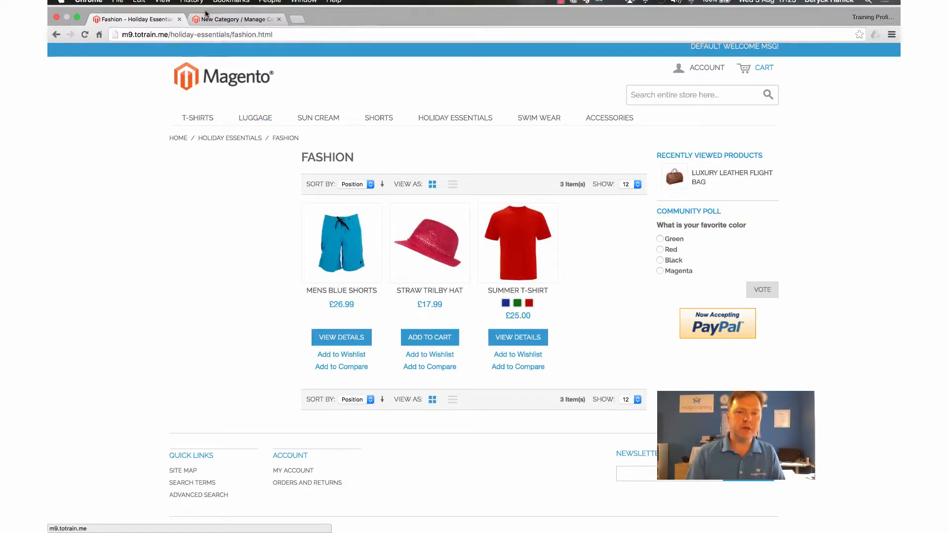
left_click(208, 24)
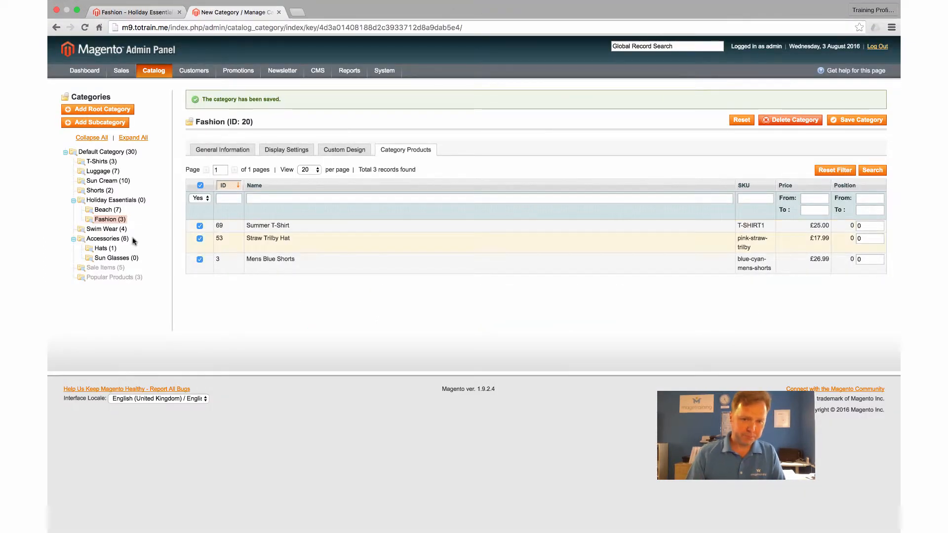
Set Is Anchor to Yes in the Holiday Essentials category's display settings, save the category and check its assigned products list.
left_click(109, 201)
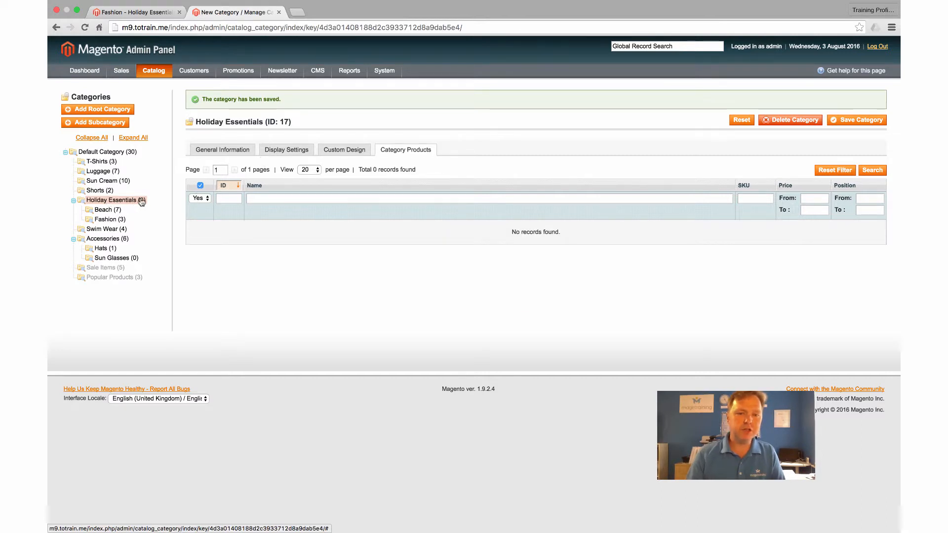
left_click(296, 155)
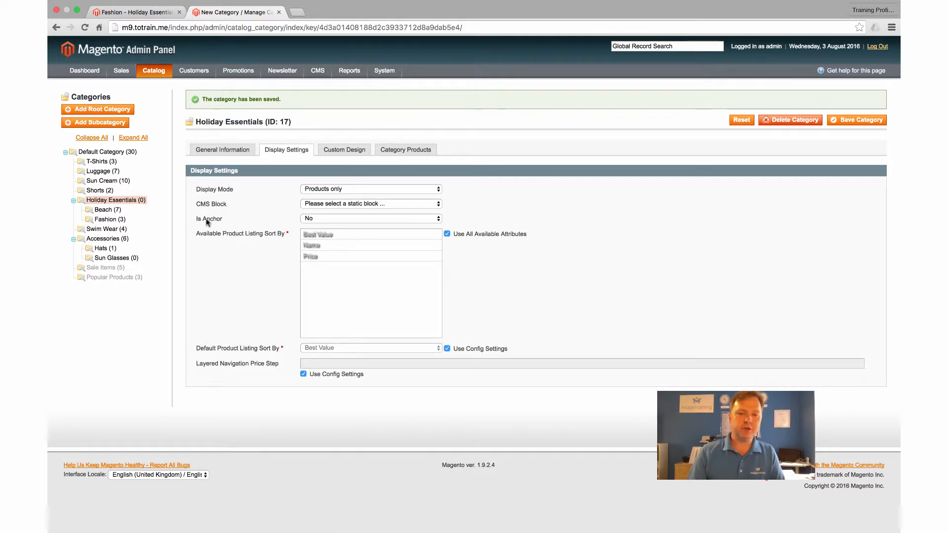
left_click(336, 218)
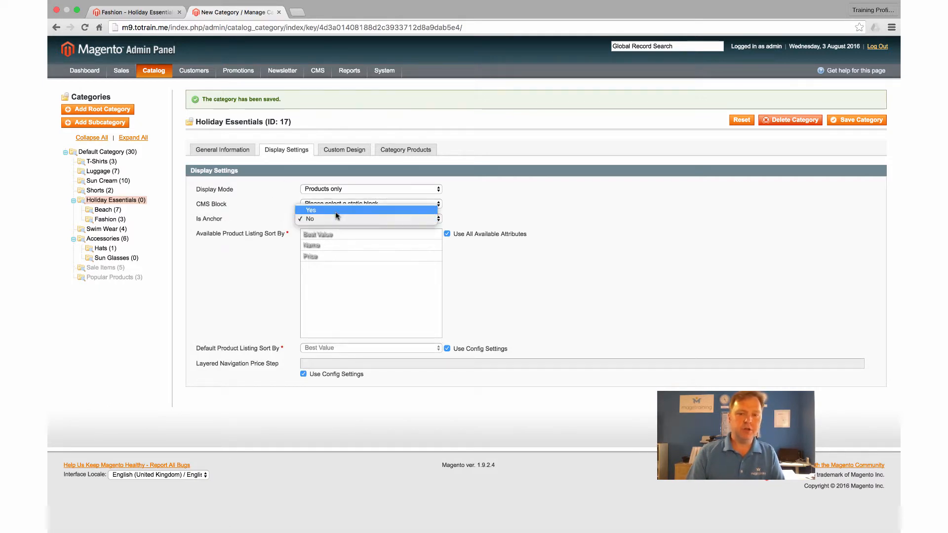
left_click(336, 216)
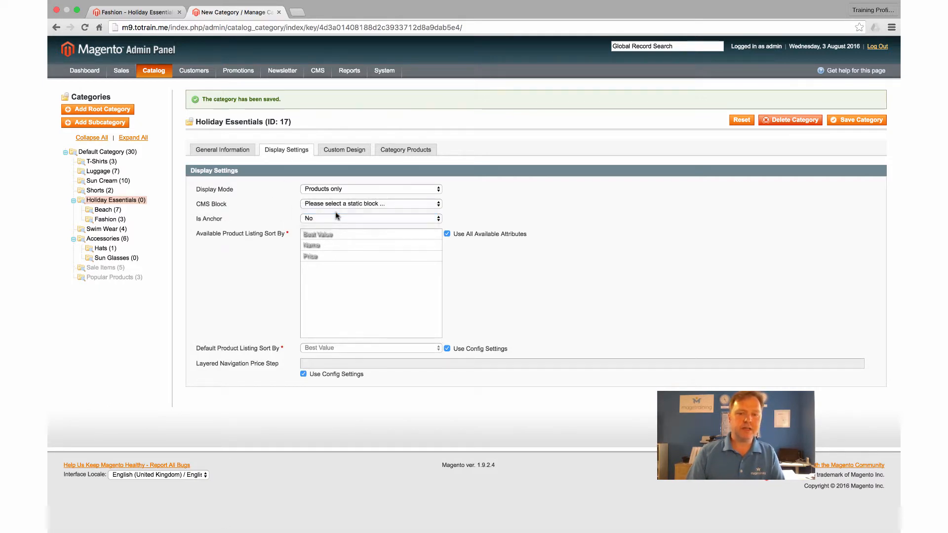
left_click(839, 121)
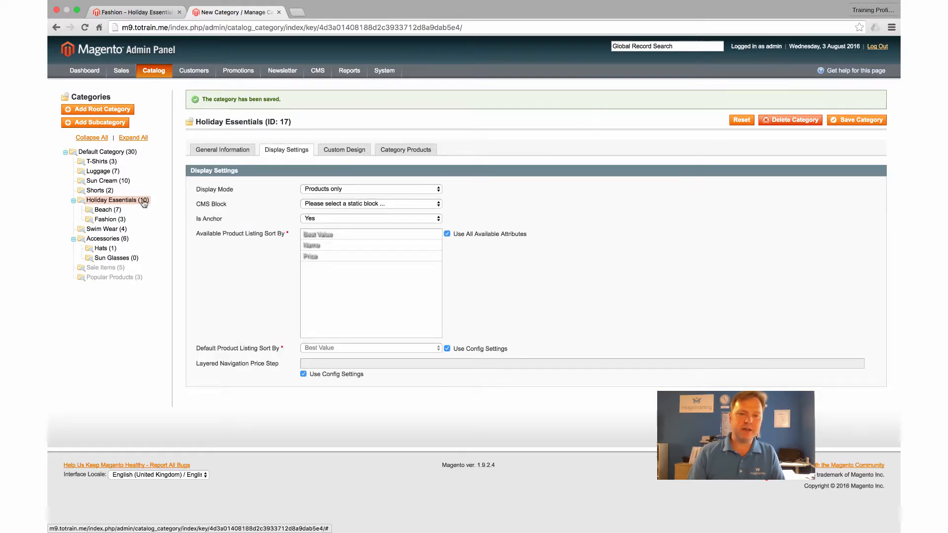
left_click(419, 153)
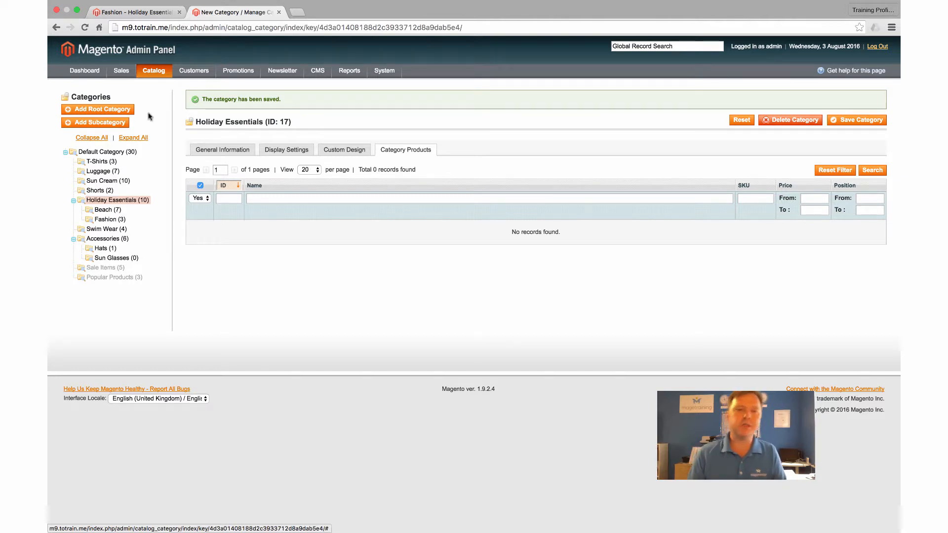
View the Holiday Essentials page on the storefront and examine its layered navigation filters and product listing.
left_click(154, 16)
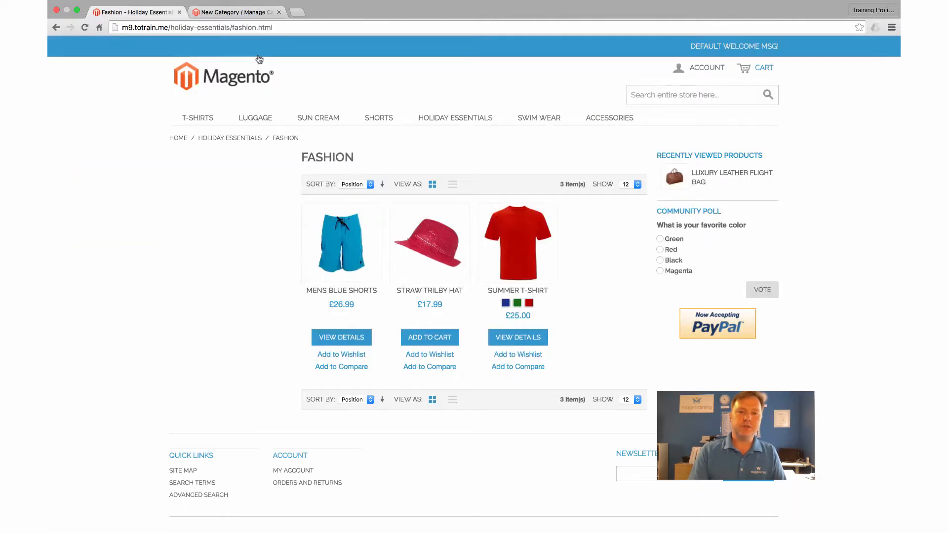
left_click(446, 120)
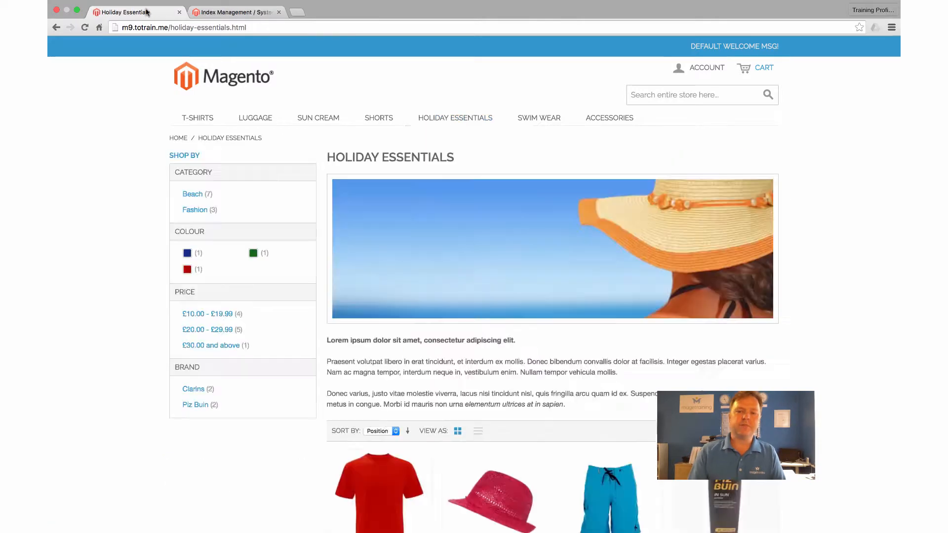
scroll(97, 130, "down", 3)
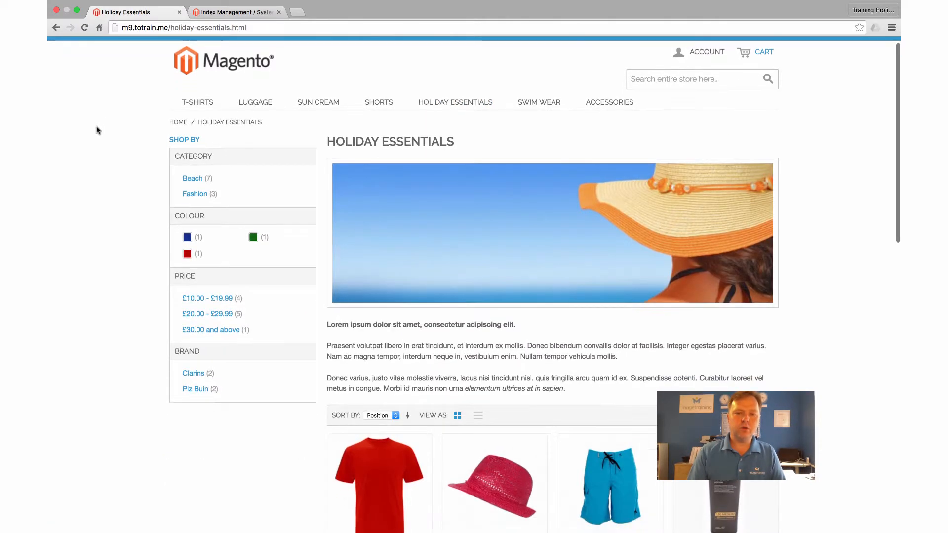
scroll(98, 130, "up", 3)
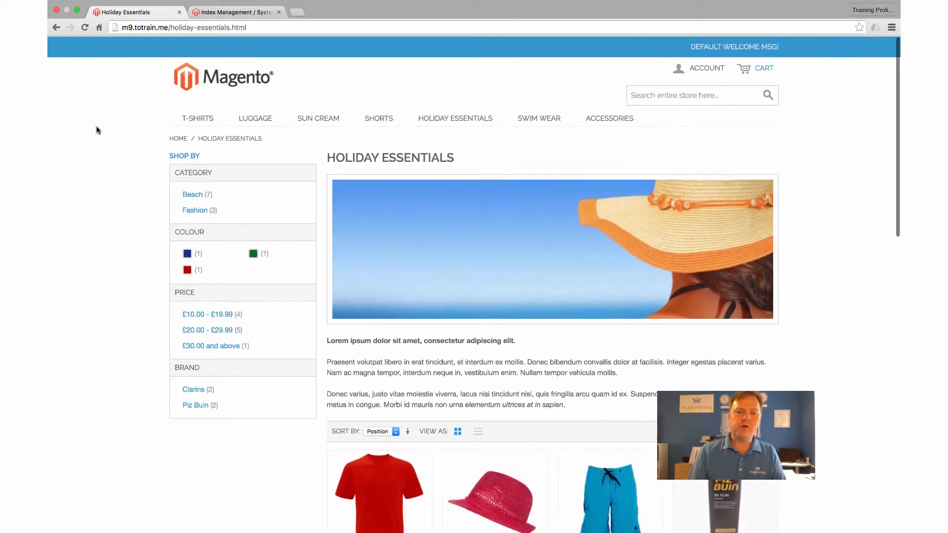
scroll(98, 130, "down", 3)
scroll(98, 130, "down", 15)
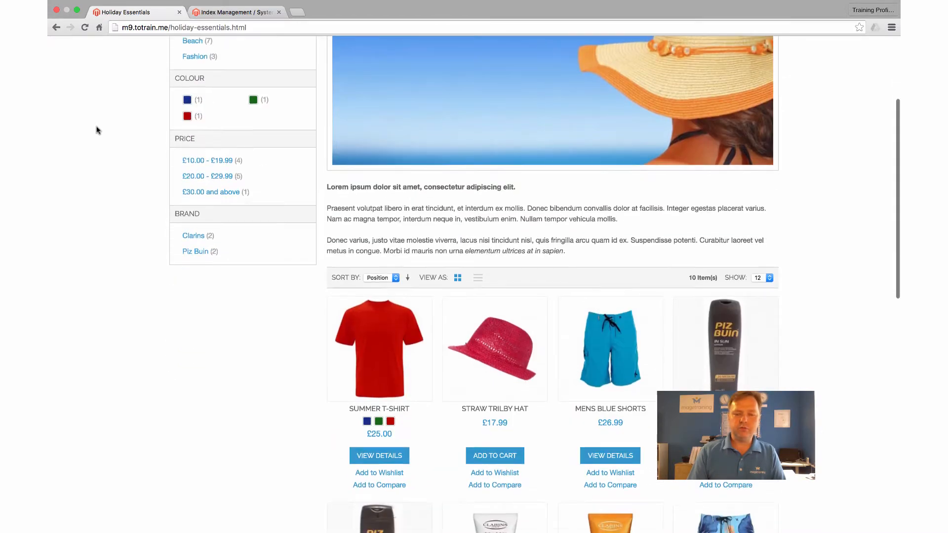
scroll(97, 129, "up", 15)
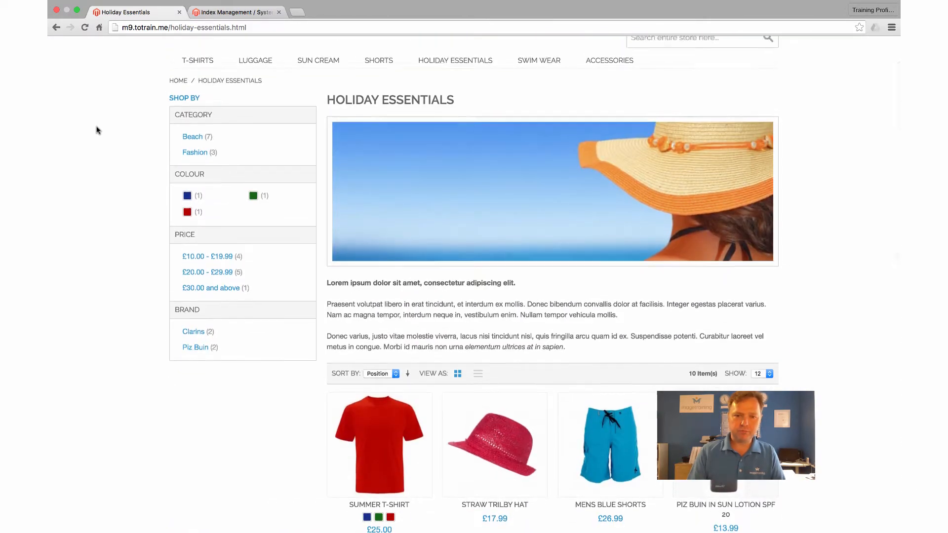
scroll(97, 130, "up", 1)
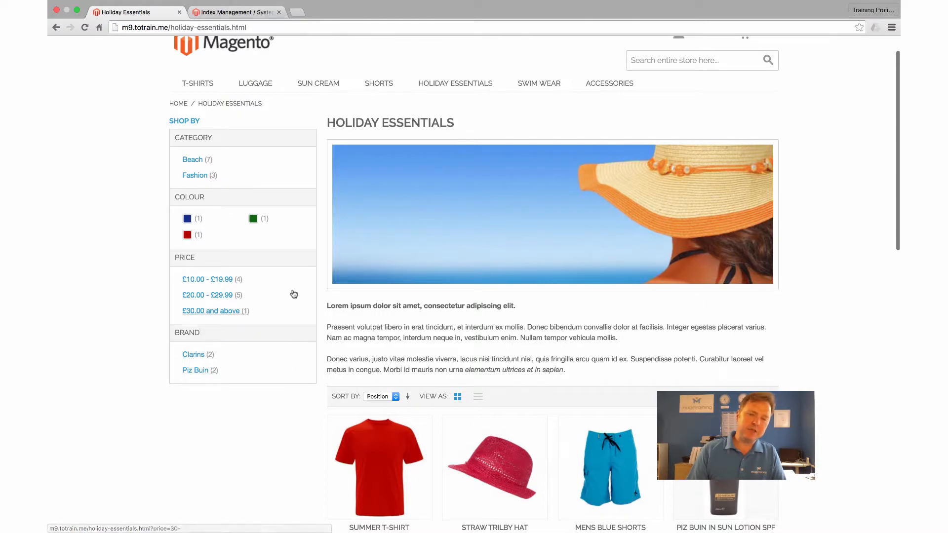
scroll(289, 286, "down", 6)
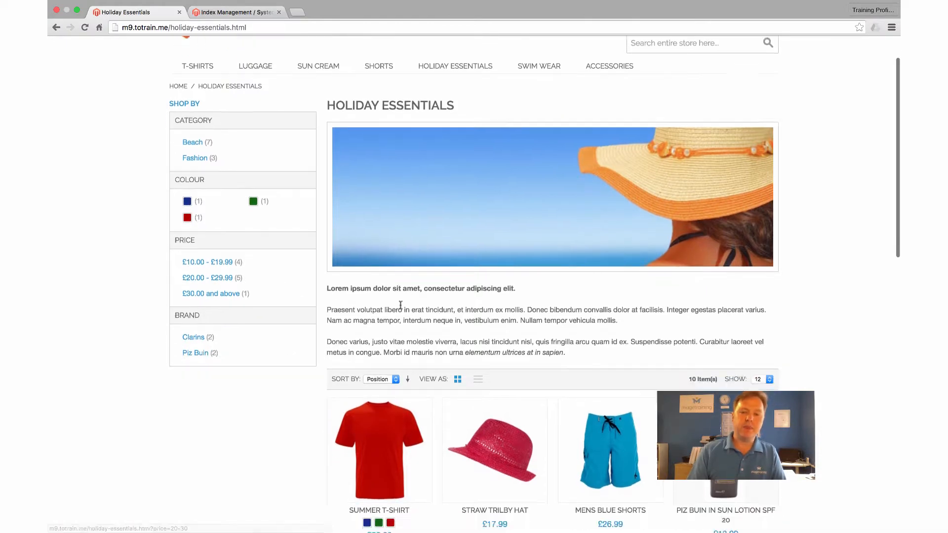
scroll(303, 258, "up", 7)
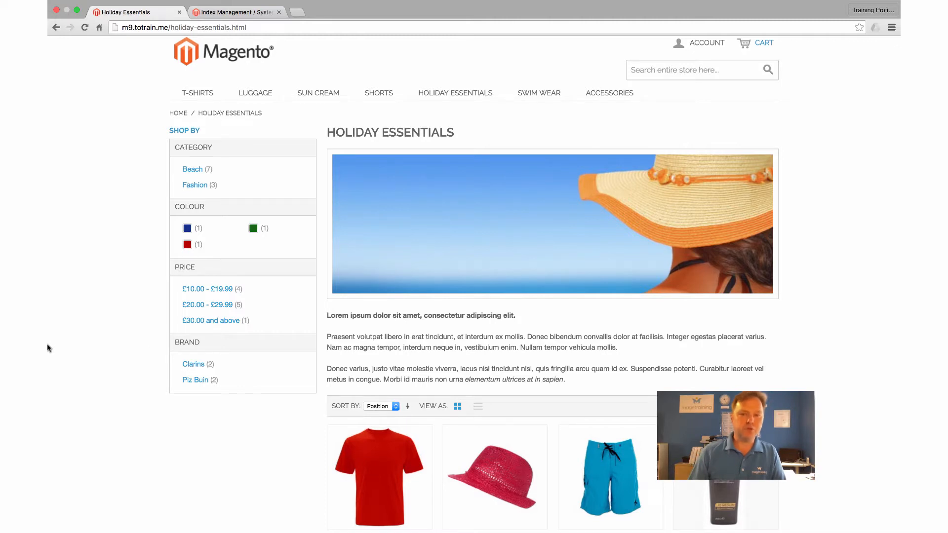
Filter the Holiday Essentials page by the Beach category and look through the filtered products.
scroll(46, 343, "up", 1)
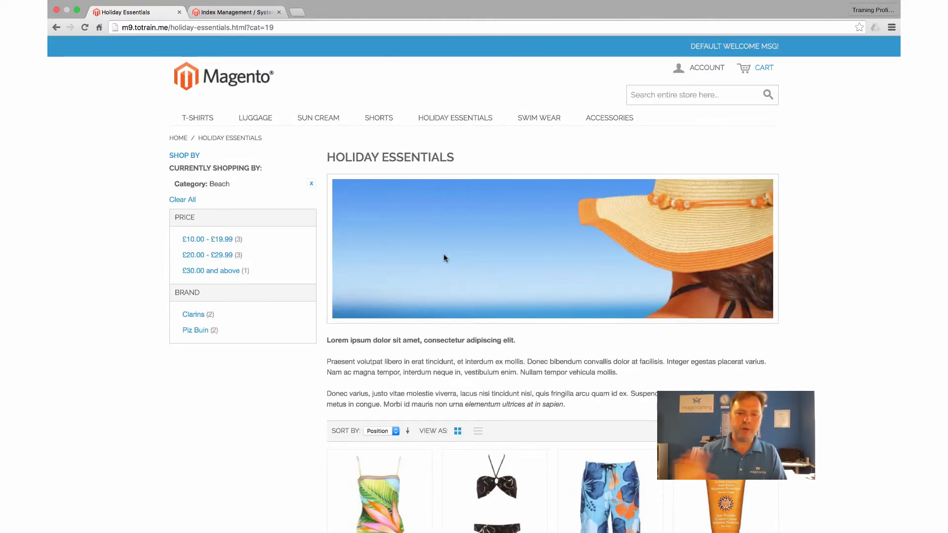
scroll(444, 257, "down", 10)
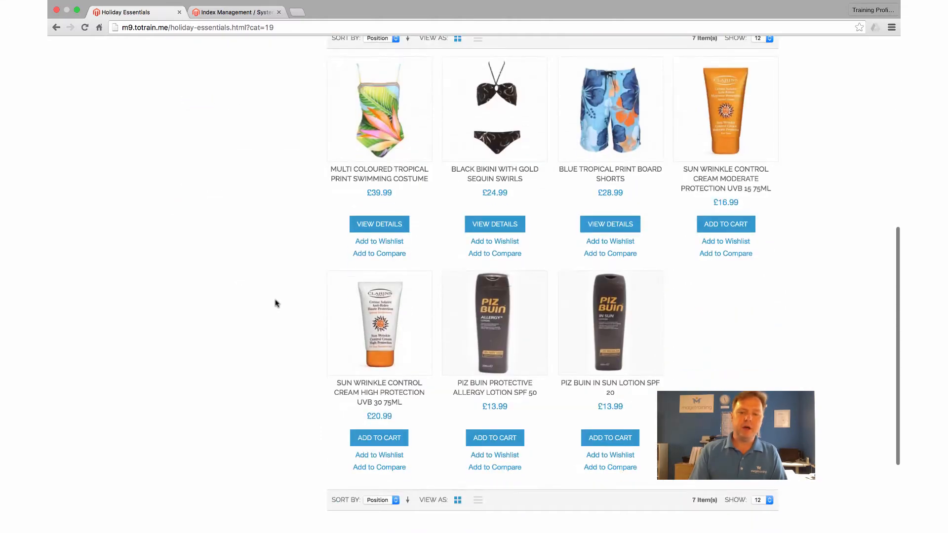
scroll(275, 303, "up", 10)
scroll(275, 303, "down", 10)
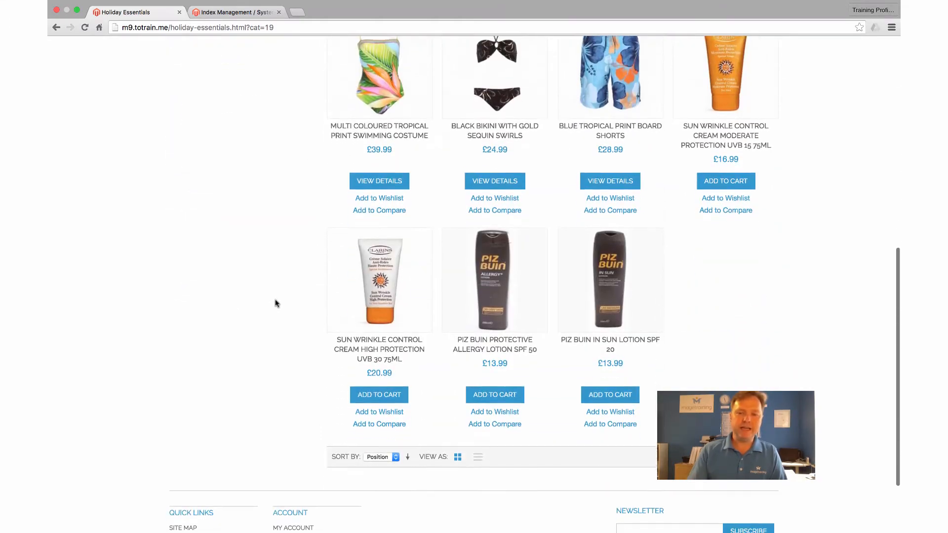
scroll(275, 303, "up", 10)
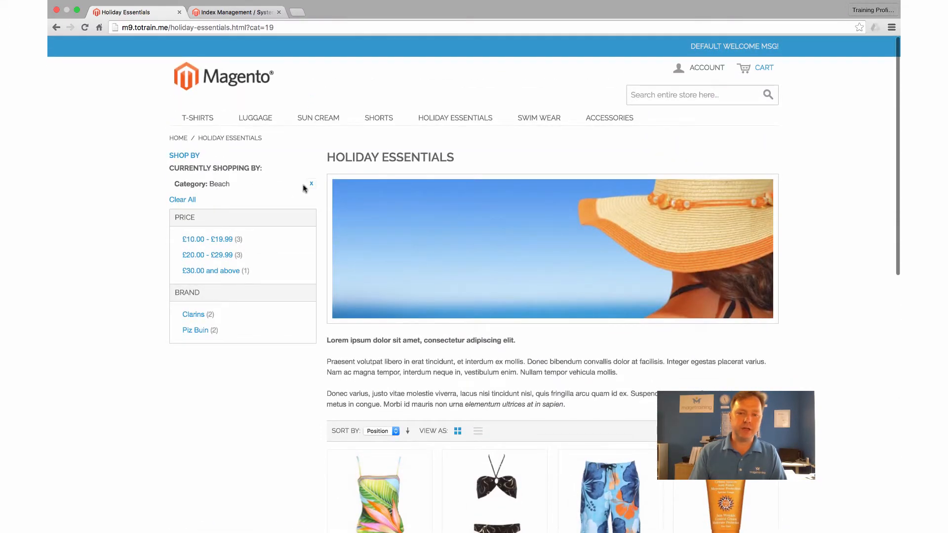
Remove the Beach filter, filter Holiday Essentials by the Fashion category instead and review the filtered products.
left_click(311, 183)
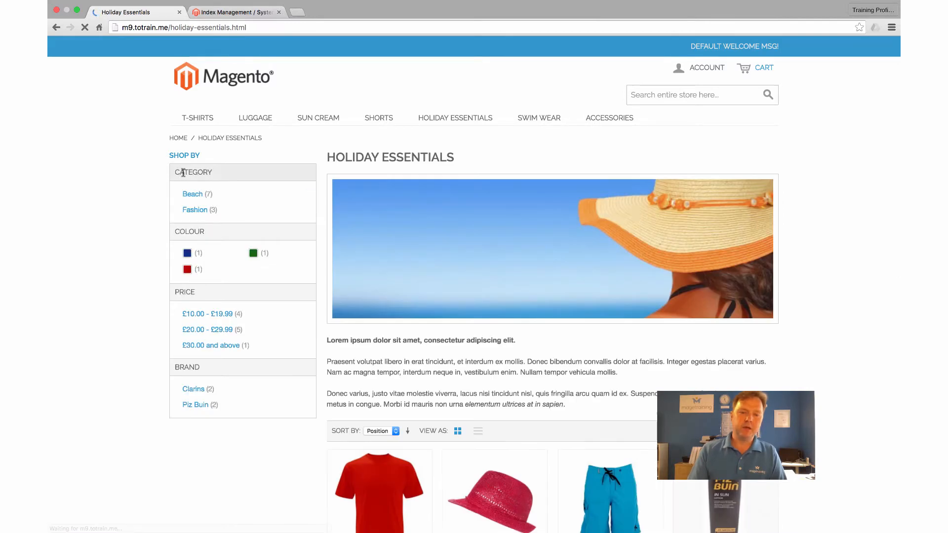
left_click(194, 209)
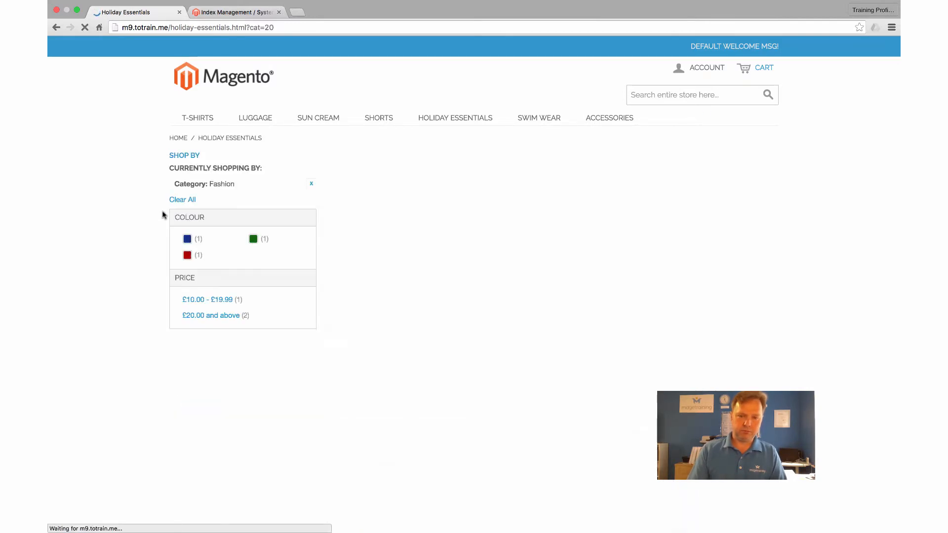
scroll(476, 319, "down", 5)
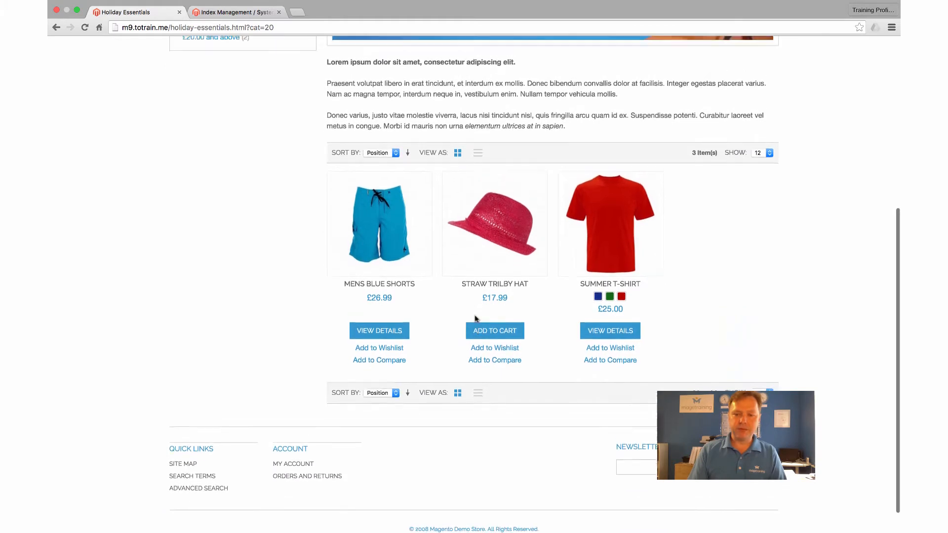
scroll(476, 319, "up", 5)
View the Beach subcategory page through Holiday Essentials on the storefront, and return to category management in the Magento admin.
mouse_move(459, 120)
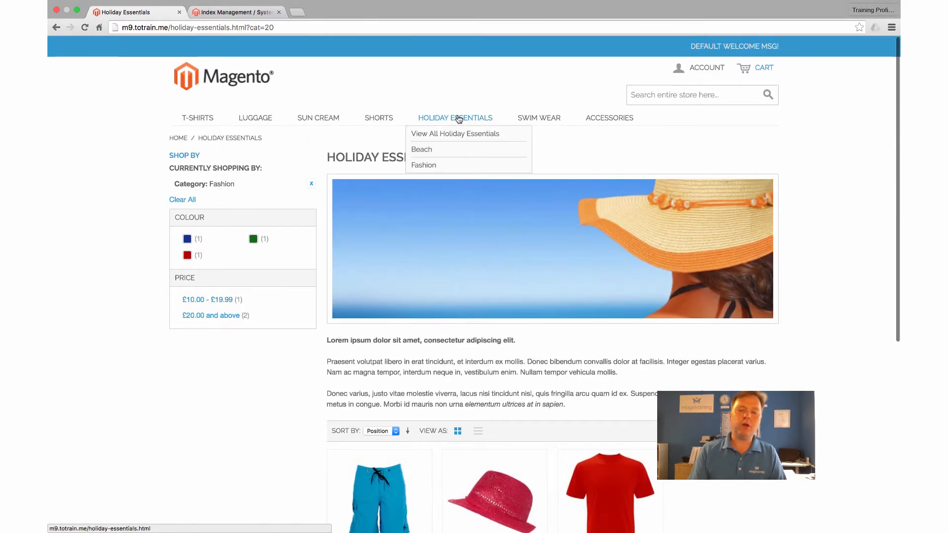
left_click(424, 155)
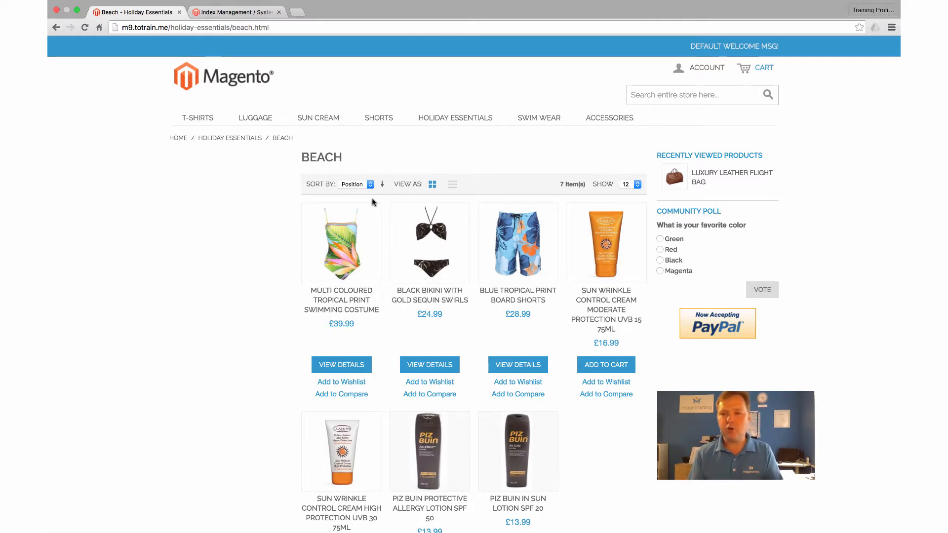
left_click(236, 23)
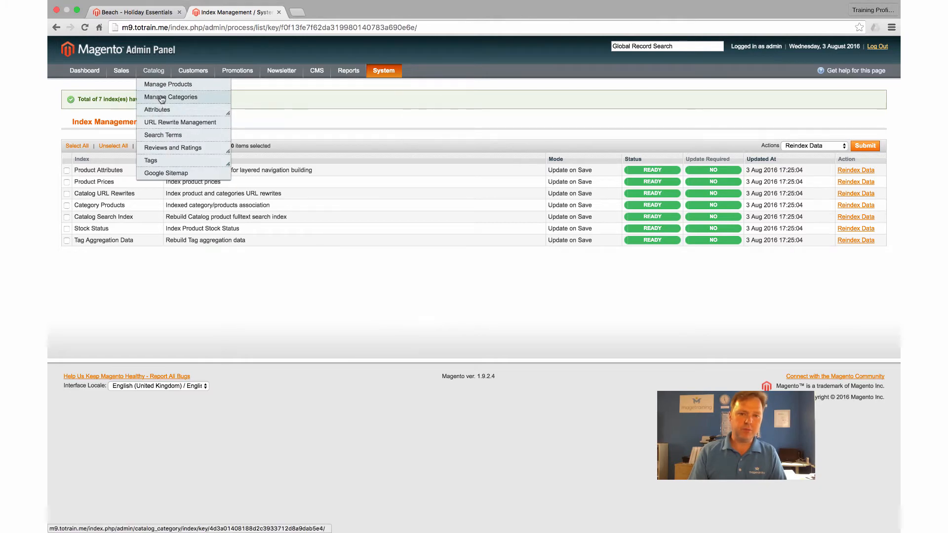
left_click(163, 95)
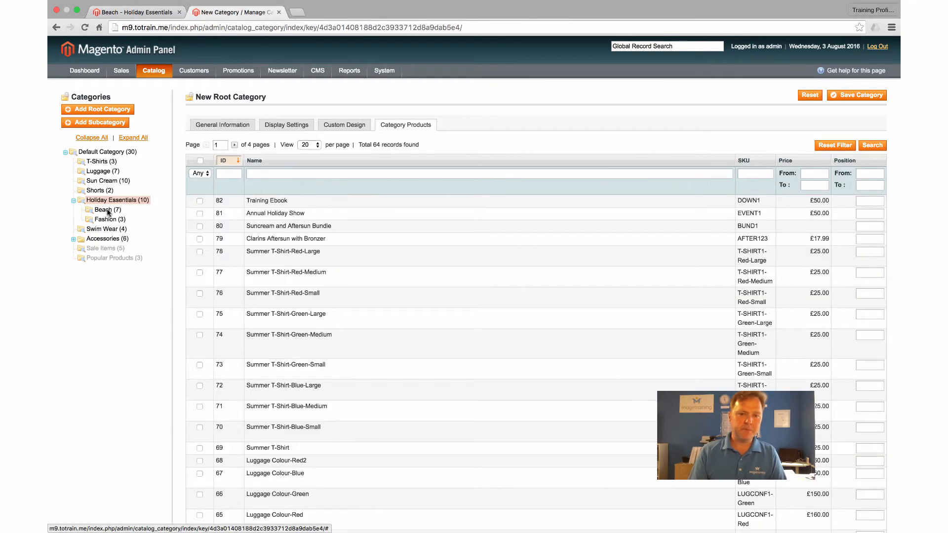
Set Include in Navigation Menu to No for the Beach subcategory under Holiday Essentials and save it.
left_click(107, 210)
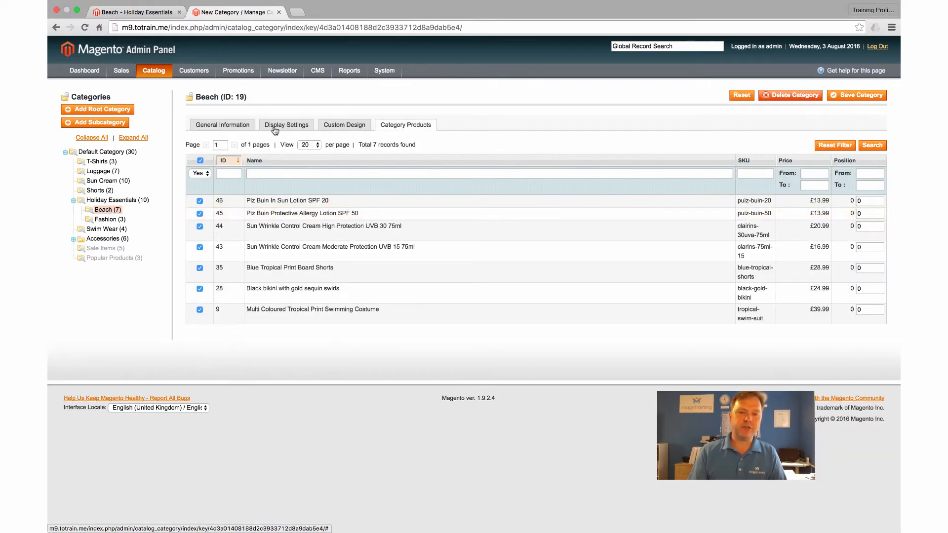
left_click(274, 130)
left_click(223, 125)
scroll(261, 247, "down", 2)
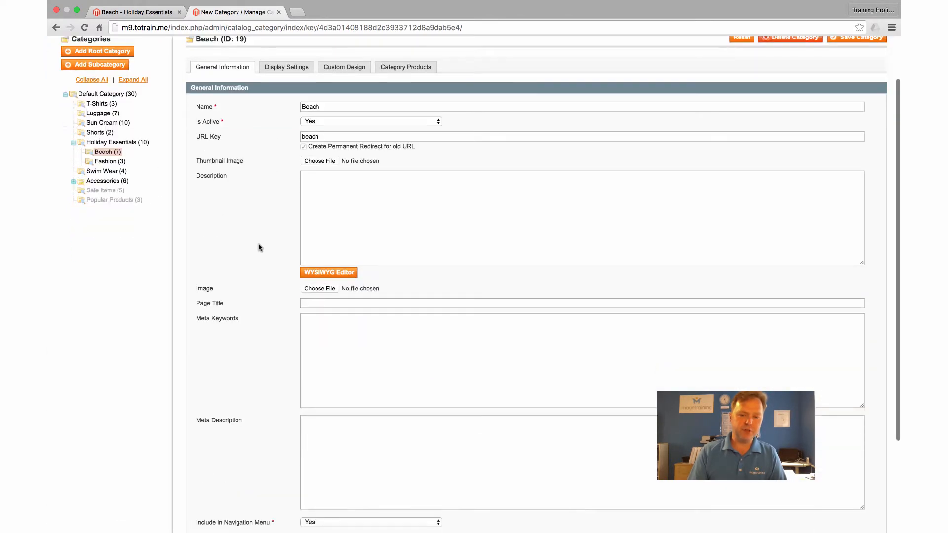
scroll(298, 371, "down", 5)
left_click(334, 402)
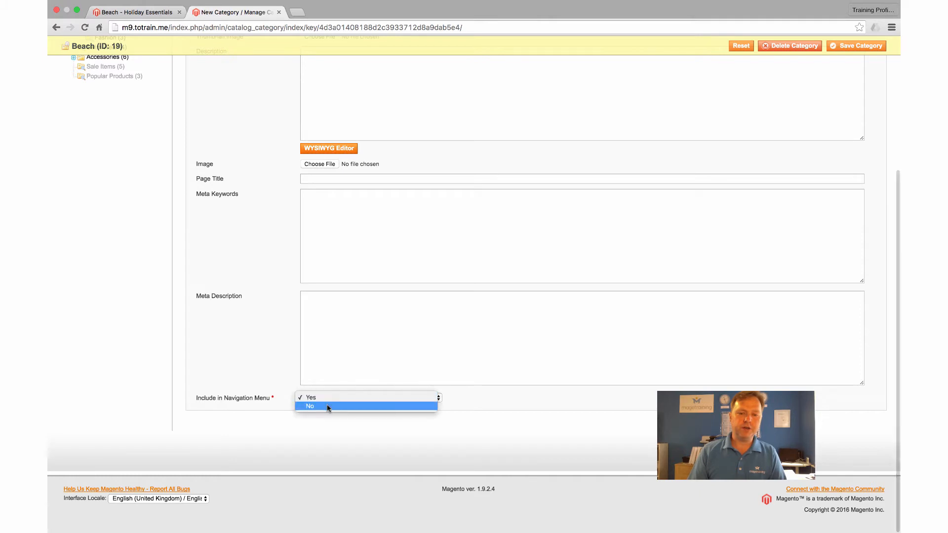
left_click(378, 405)
left_click(835, 50)
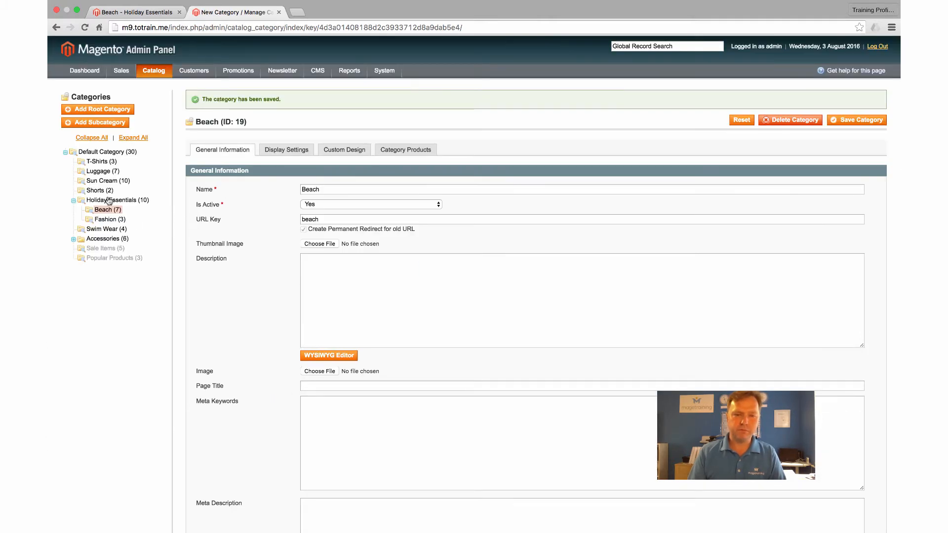
Exclude the Fashion subcategory from the navigation menu as well and save the category.
left_click(106, 219)
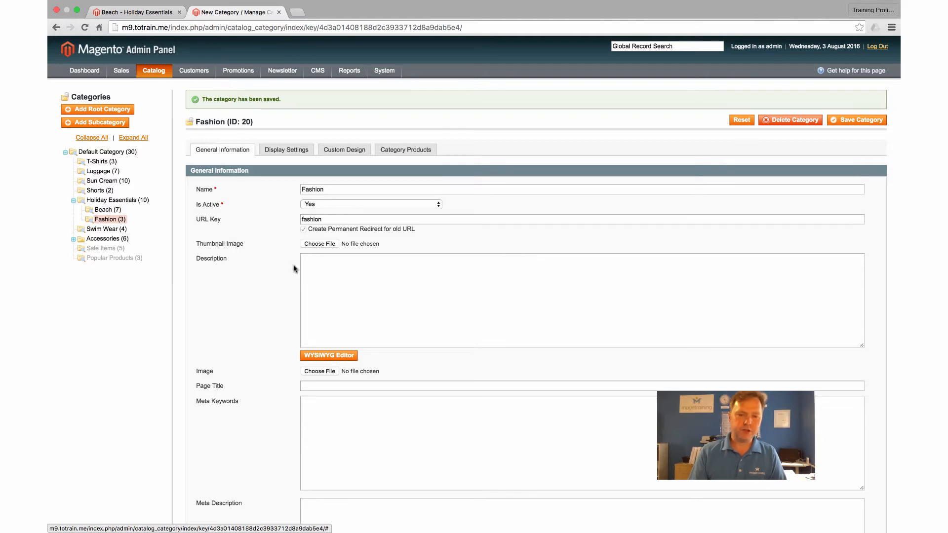
scroll(293, 268, "down", 5)
left_click(339, 397)
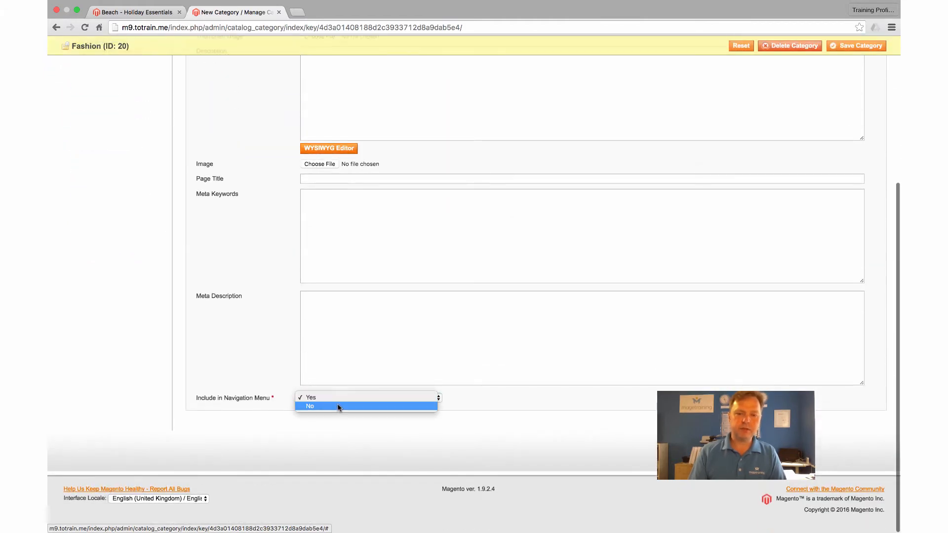
left_click(376, 405)
left_click(856, 46)
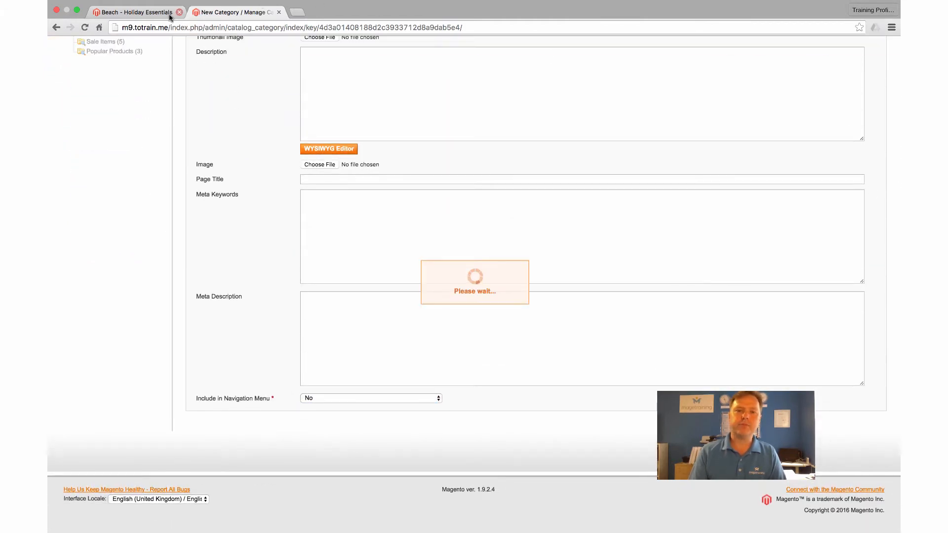
Reload the storefront, open Holiday Essentials and check its navigation, category filters and product listing.
left_click(148, 12)
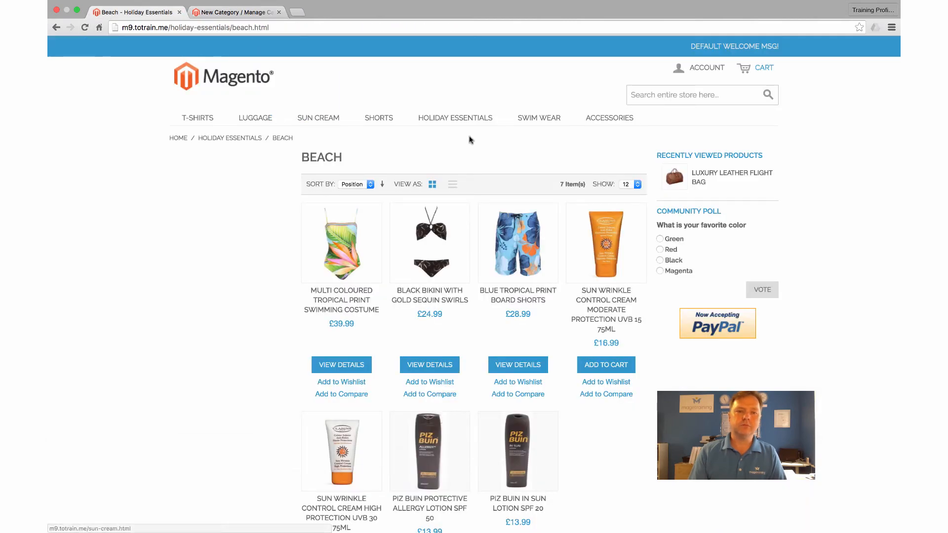
left_click(85, 27)
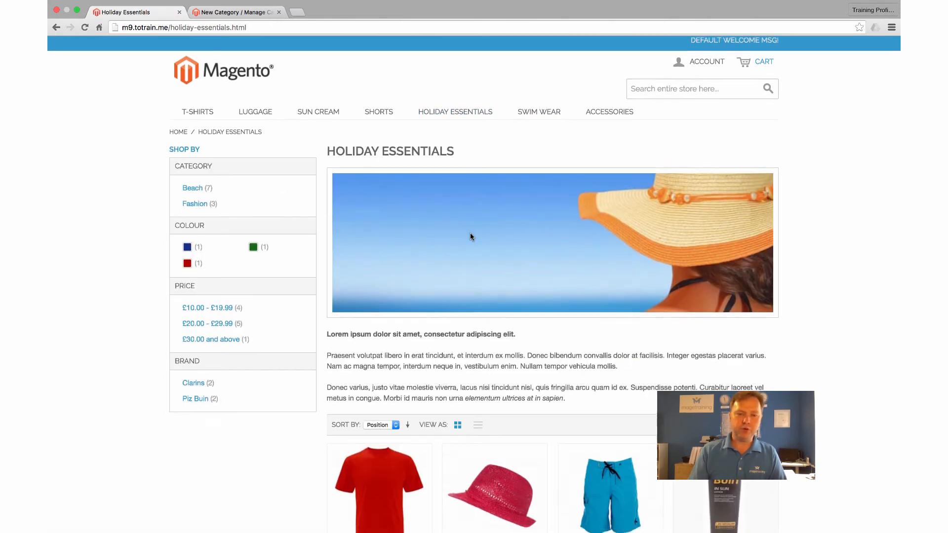
scroll(470, 236, "down", 8)
scroll(470, 236, "up", 8)
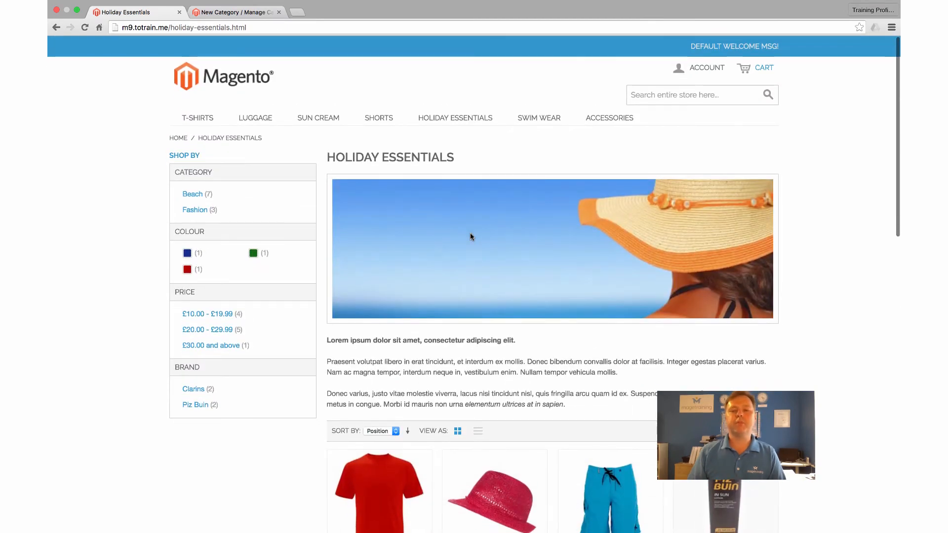
scroll(470, 237, "down", 8)
scroll(471, 236, "up", 8)
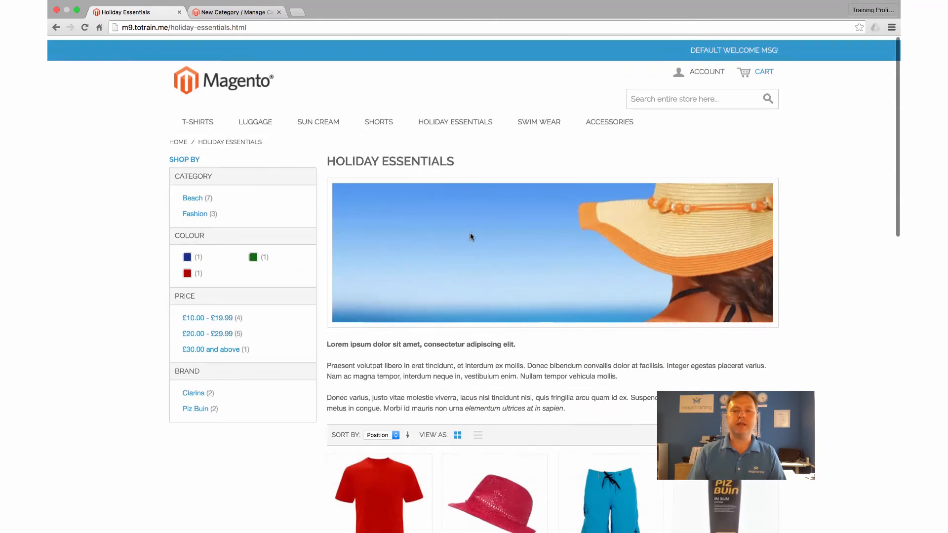